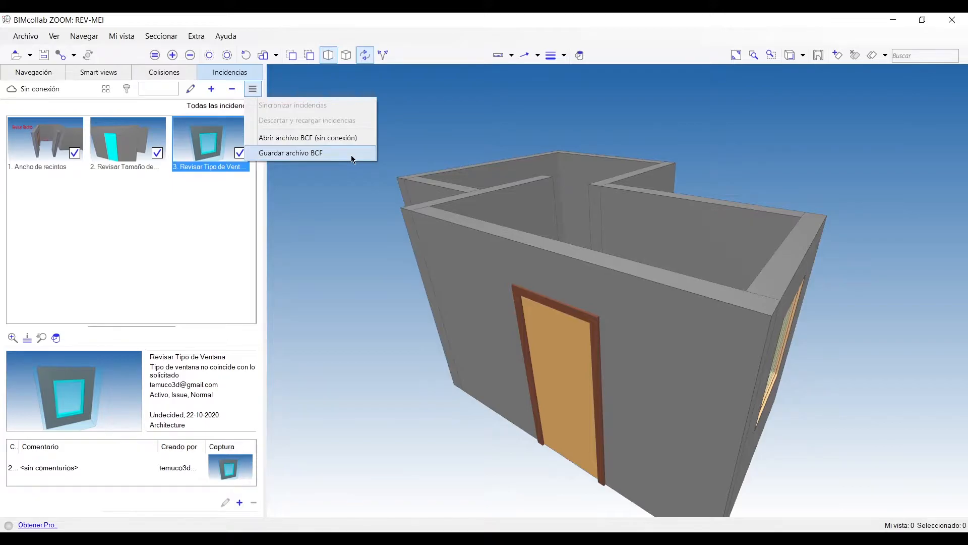
Save the three issues as a BCF 2.1 file named Rev-Mei in the Modelos Ej folder
left_click(352, 158)
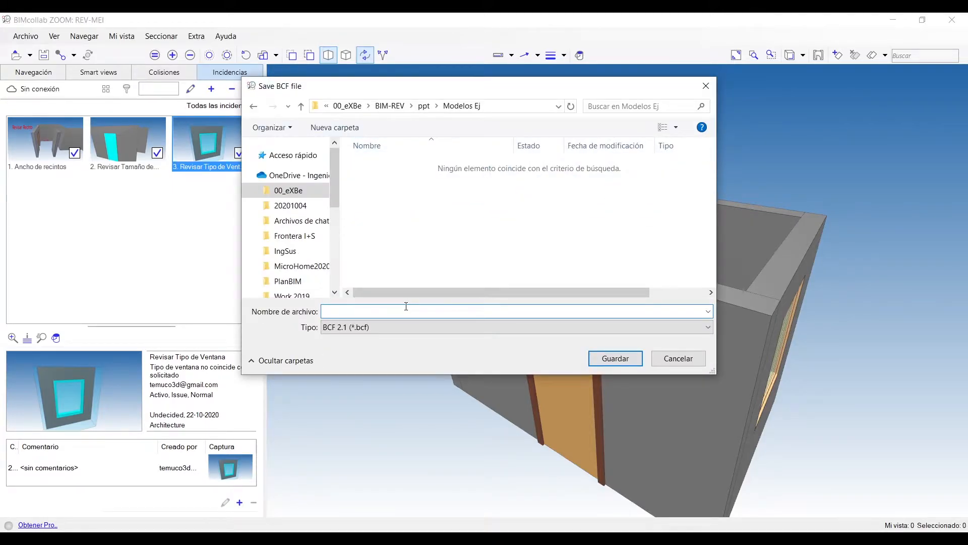
type("Rev")
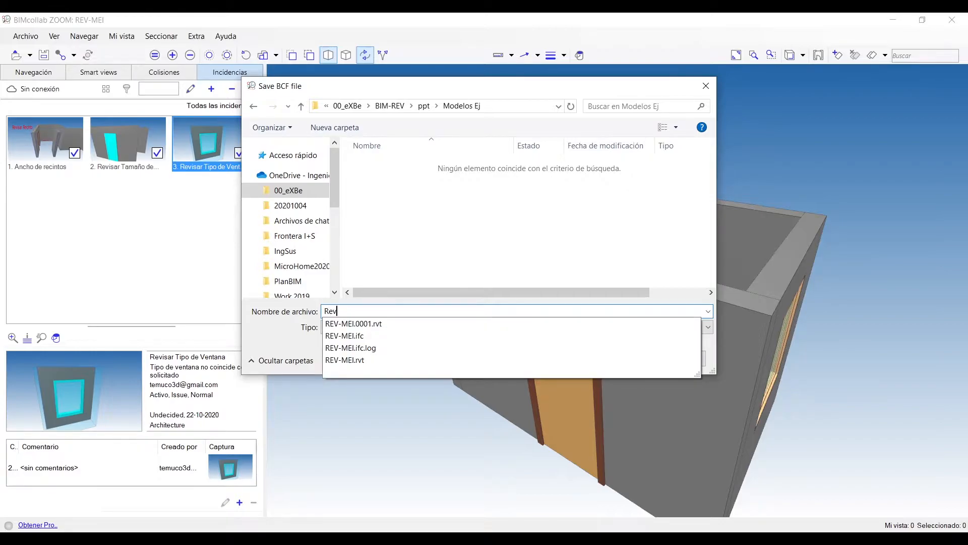
type("-Mei")
left_click(481, 245)
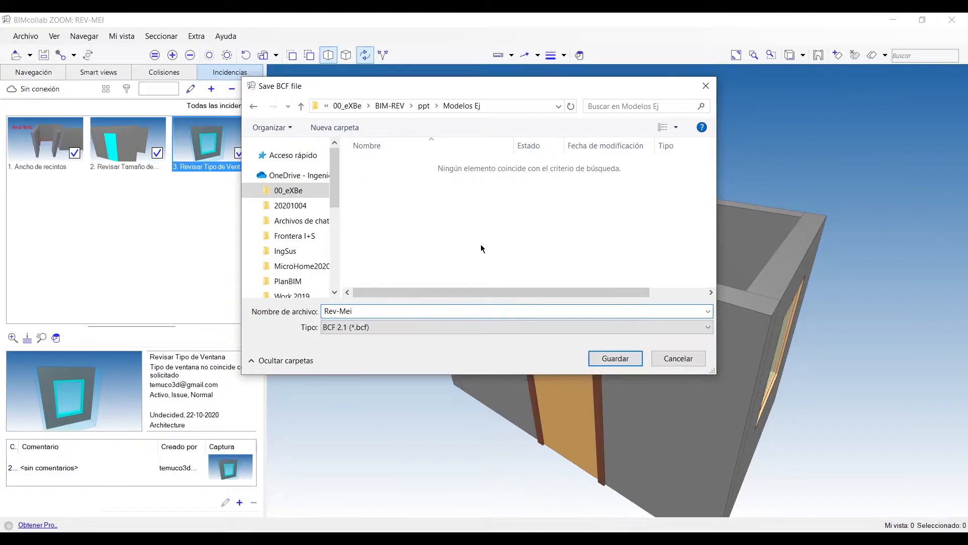
left_click(618, 360)
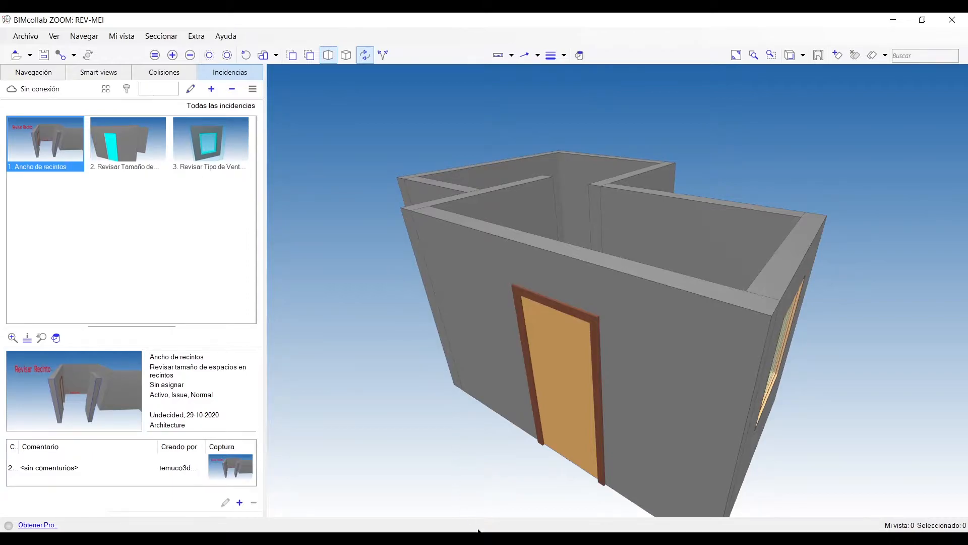
Switch to Revit, open the default 3D view of REV-MEI and tile it beside the Nivel 1 floor plan
left_click(484, 484)
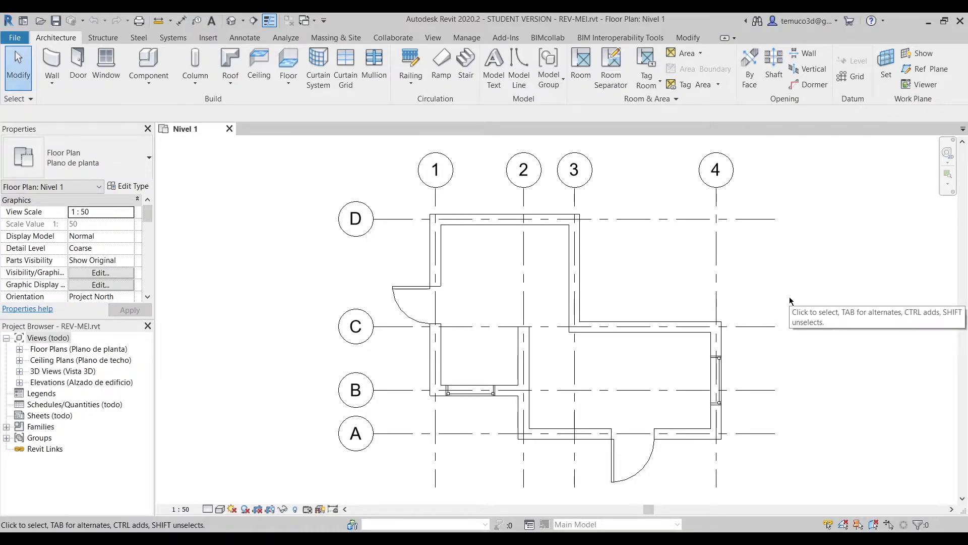
left_click(232, 20)
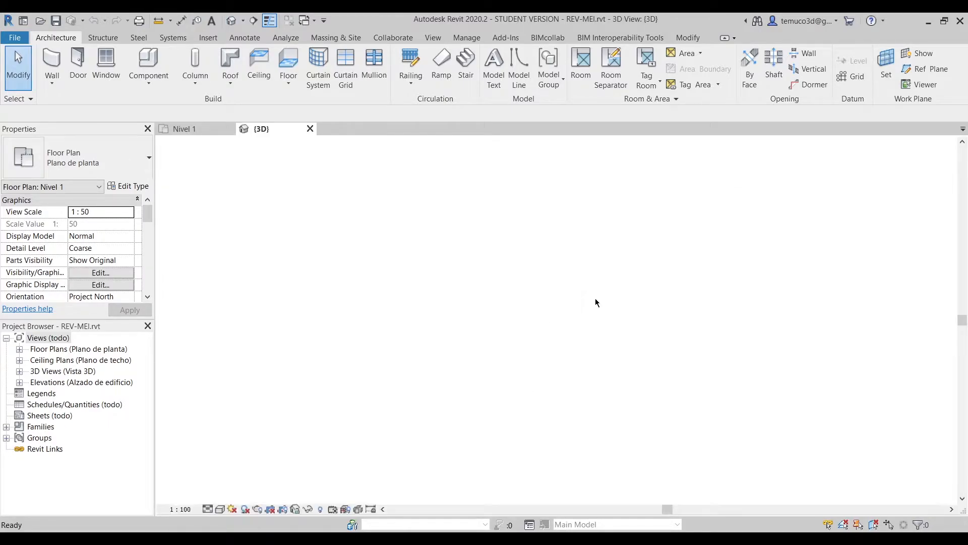
key("w")
key("t")
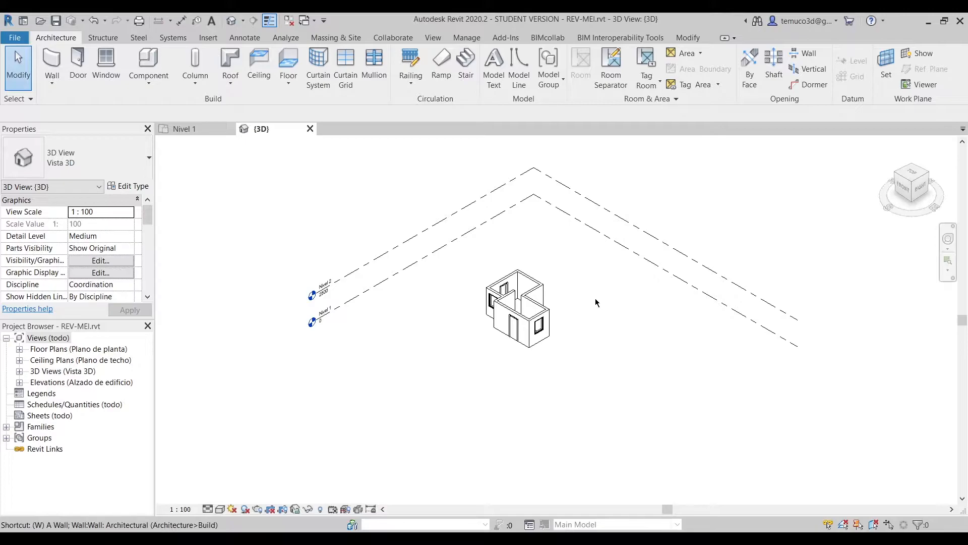
middle_click_drag(494, 301, 413, 293)
scroll(473, 301, "up", 5)
mouse_move(490, 297)
middle_mouse_down()
mouse_move(419, 273)
mouse_move(412, 260)
middle_mouse_up()
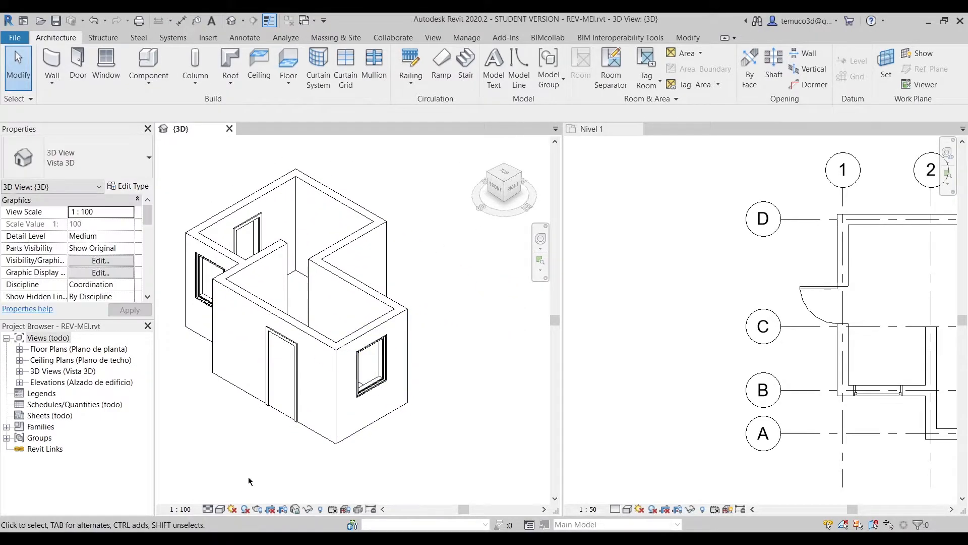
Apply the Shaded visual style to the 3D view and fit the Nivel 1 floor plan beside it
left_click(220, 509)
left_click(241, 458)
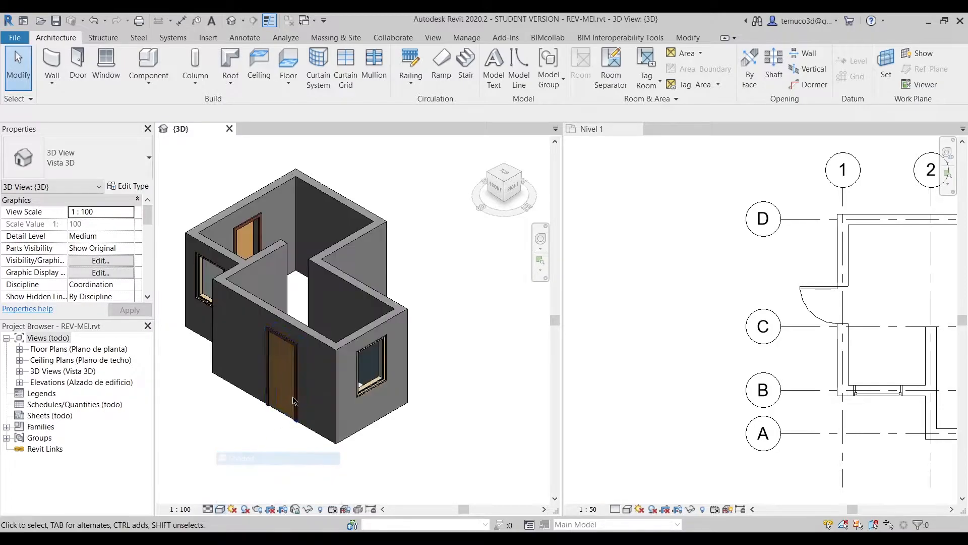
scroll(298, 288, "up", 1)
middle_click_drag(299, 289, 323, 297)
scroll(324, 298, "up", 1)
left_click(673, 280)
scroll(716, 290, "down", 1)
middle_click_drag(694, 276, 590, 265)
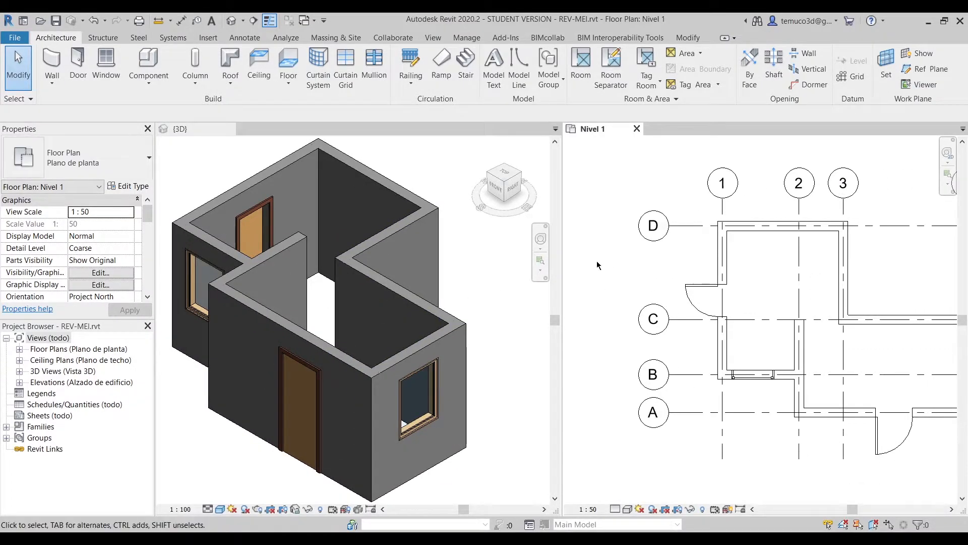
middle_click_drag(696, 268, 623, 264)
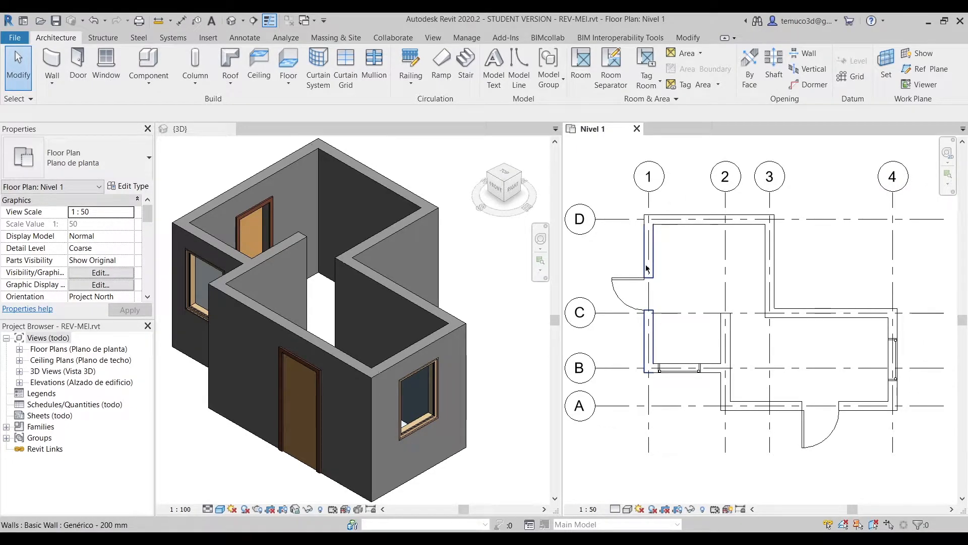
middle_click_drag(693, 277, 703, 279)
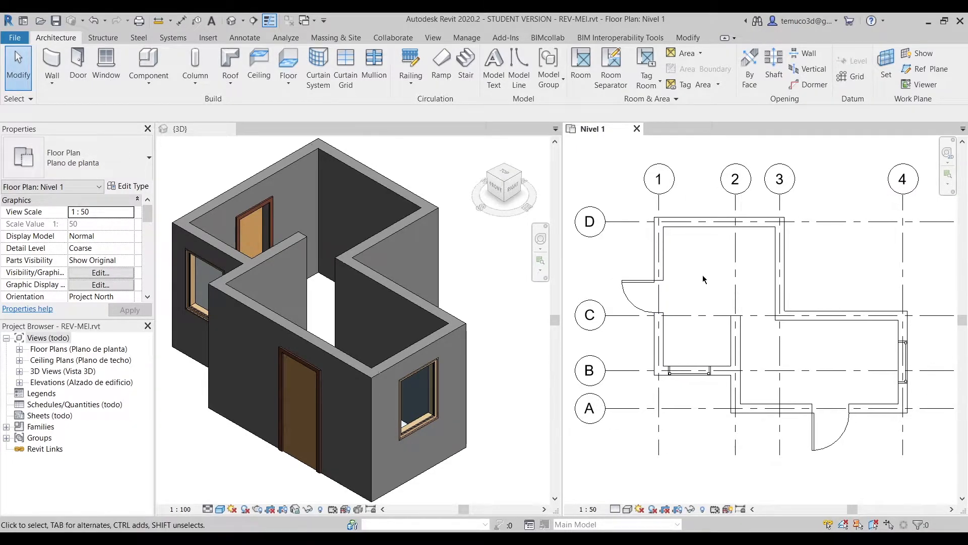
Open the BIMcollab BCF Manager and load Rev-Mei.bcf from the Modelos Ej folder
left_click(549, 38)
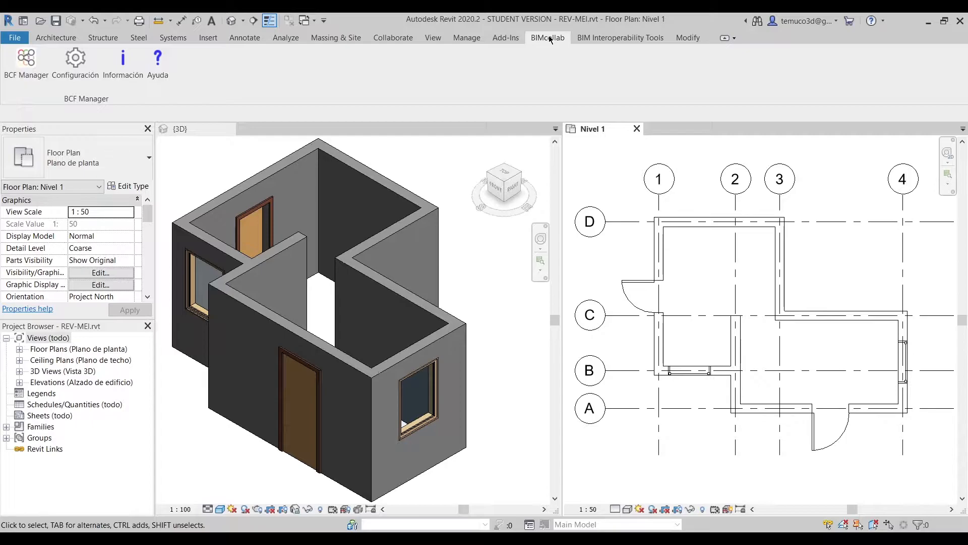
left_click(30, 75)
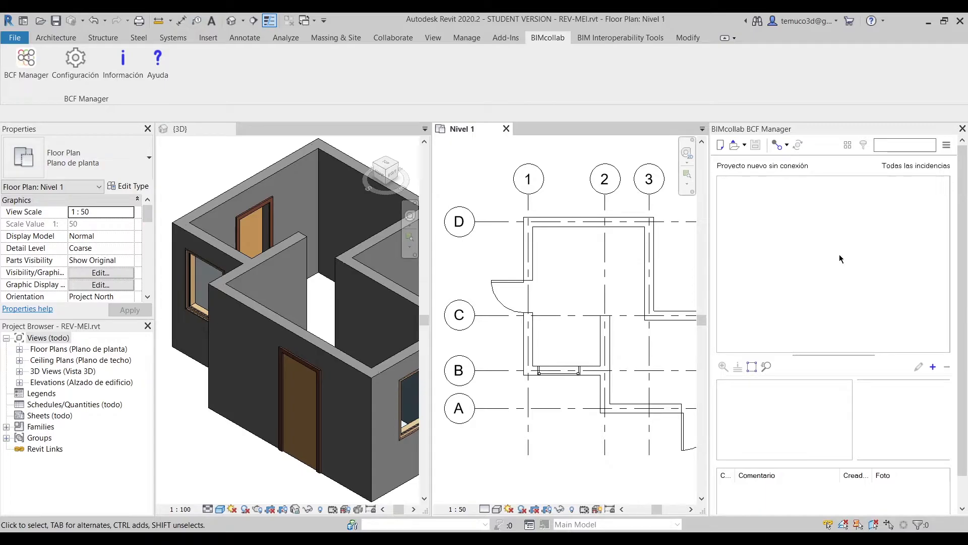
left_click(946, 146)
left_click(905, 248)
left_click(735, 145)
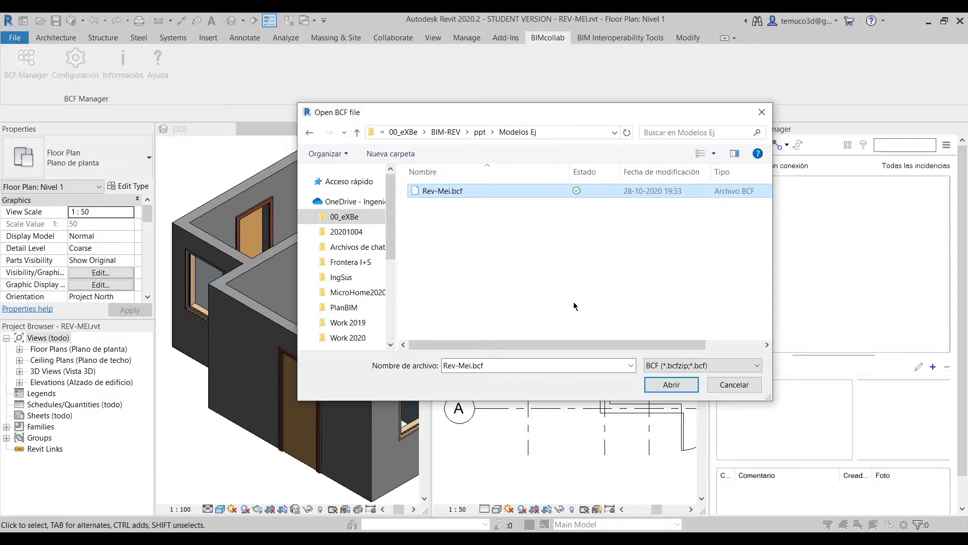
left_click(671, 384)
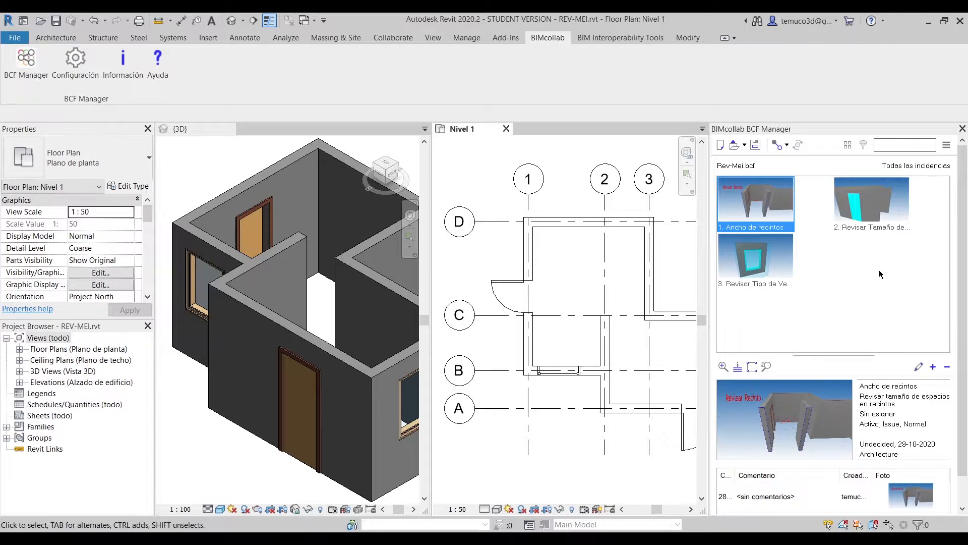
Try the list layout for the issues, then show them as small thumbnails (Pequeño)
left_click(849, 146)
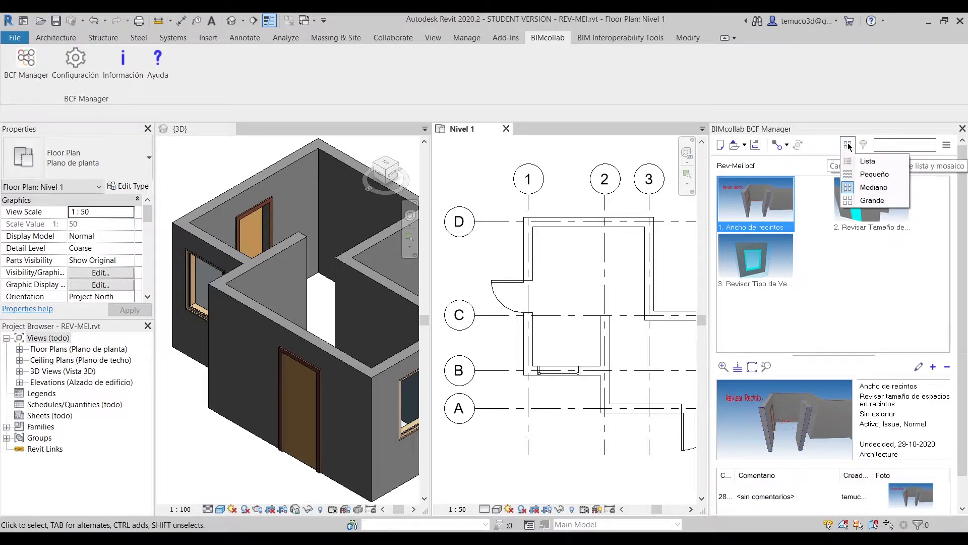
left_click(859, 161)
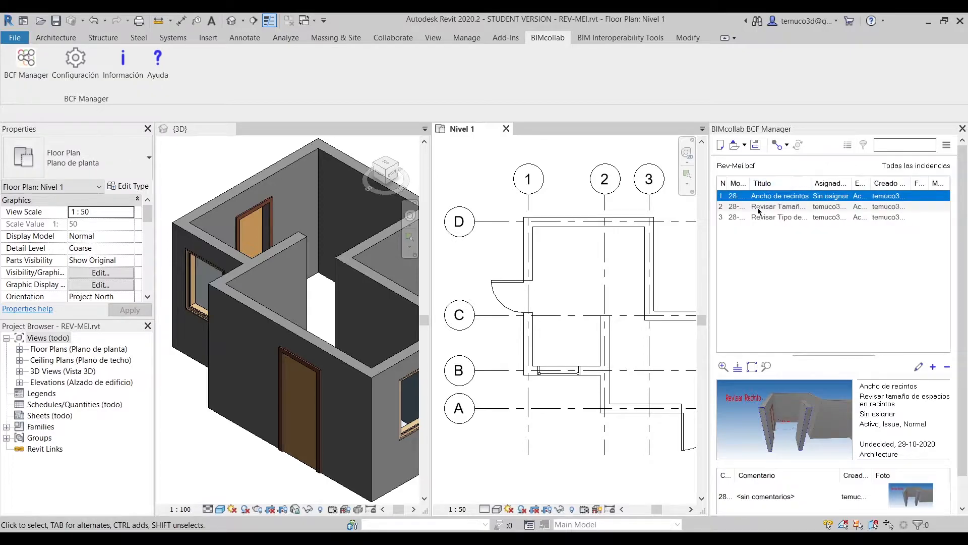
left_click(848, 145)
left_click(862, 174)
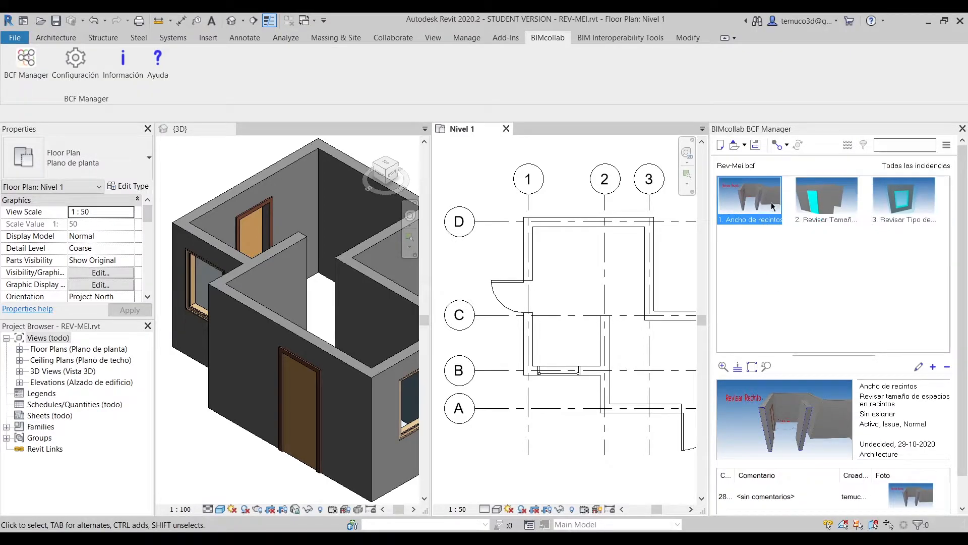
left_click(947, 145)
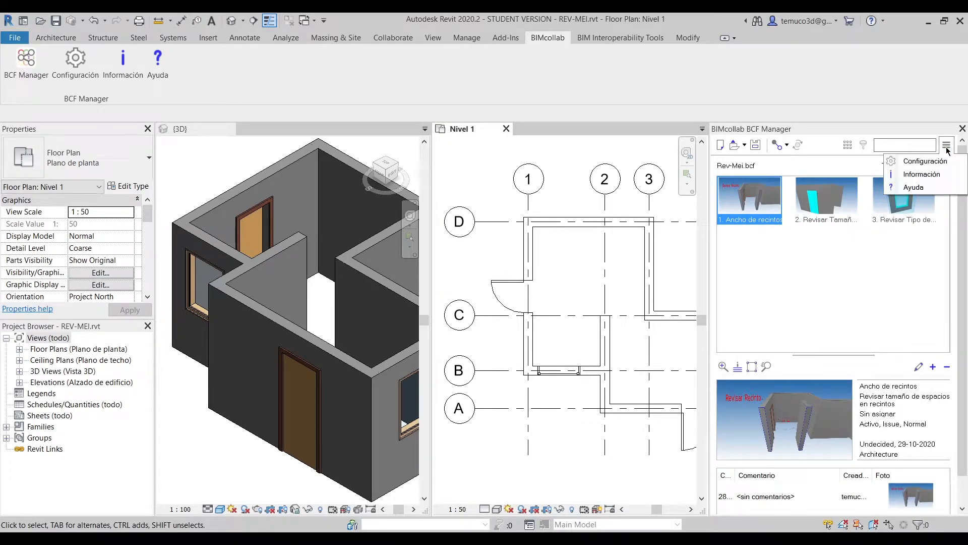
left_click(917, 248)
Look through the loaded issues and examine the details and comment entry of "Ancho de recintos"
left_click(908, 203)
left_click(796, 202)
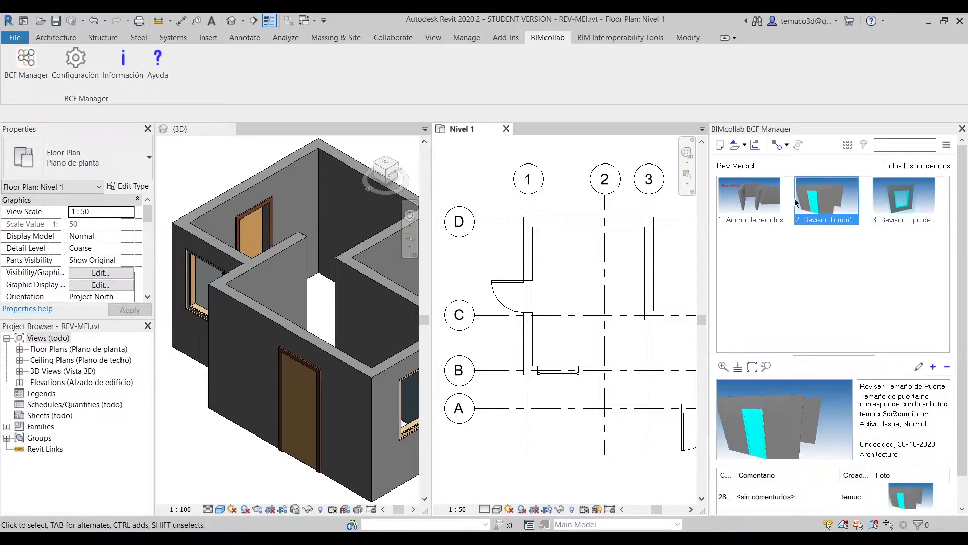
left_click(764, 202)
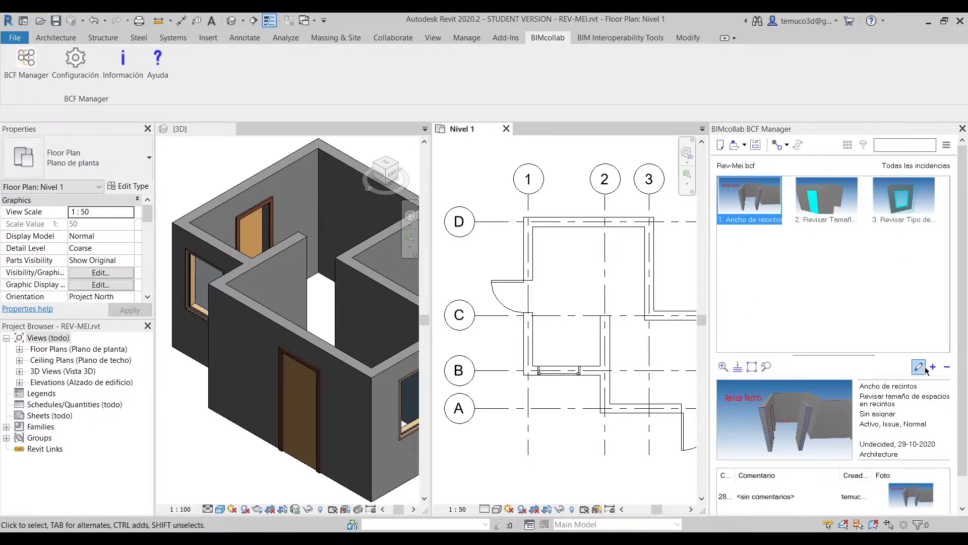
scroll(912, 426, "down", 1)
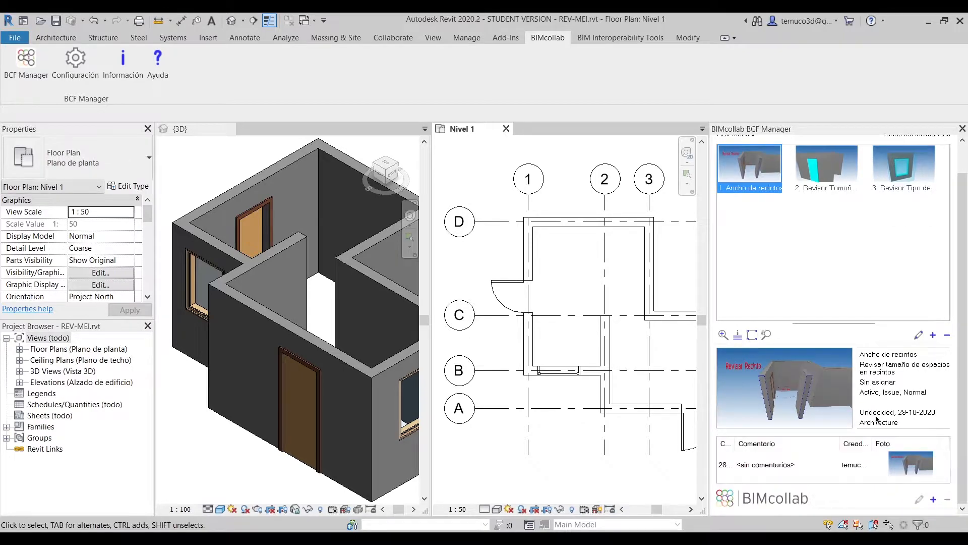
left_click(794, 459)
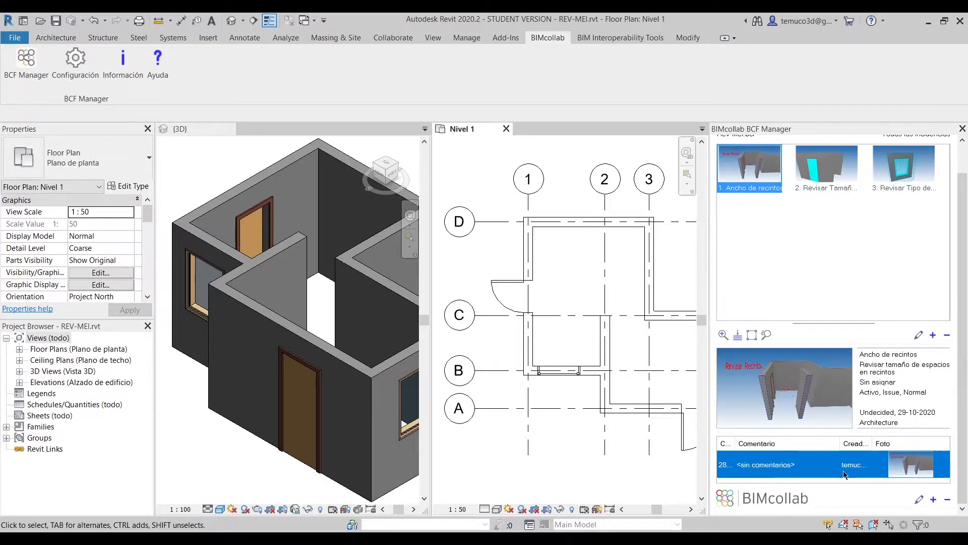
scroll(905, 422, "up", 1)
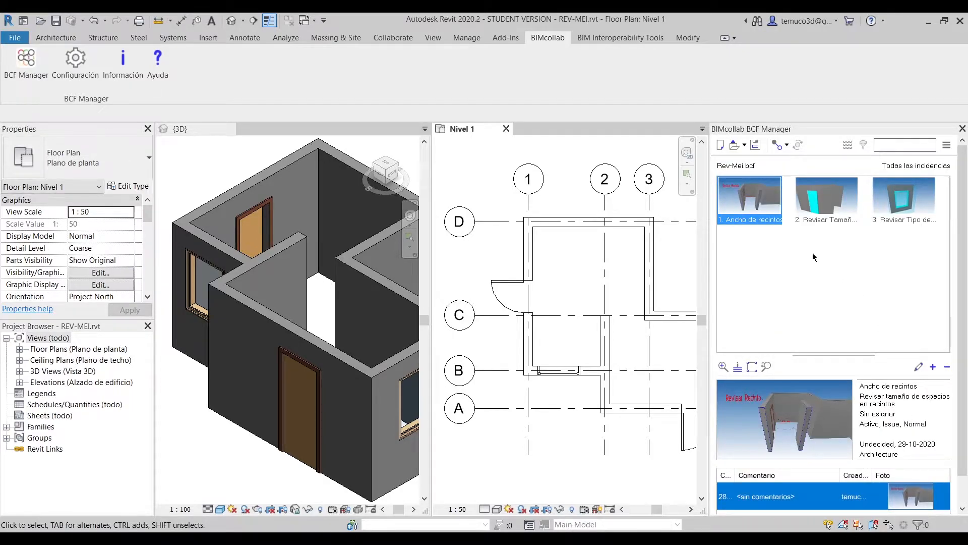
Open the viewpoint of the "Ancho de recintos" issue in the model and set that perspective view to Shaded
left_click(756, 205)
double_click(755, 203)
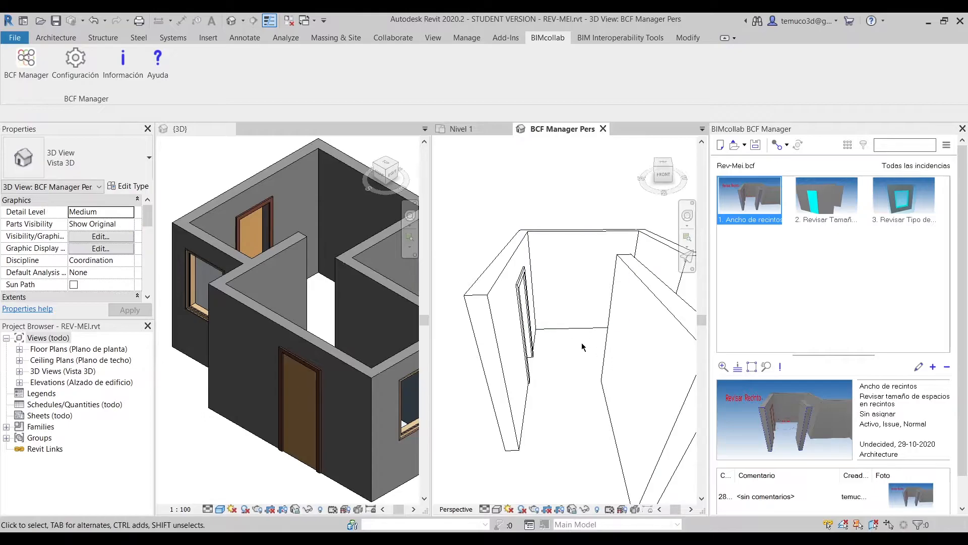
left_click(498, 510)
left_click(526, 445)
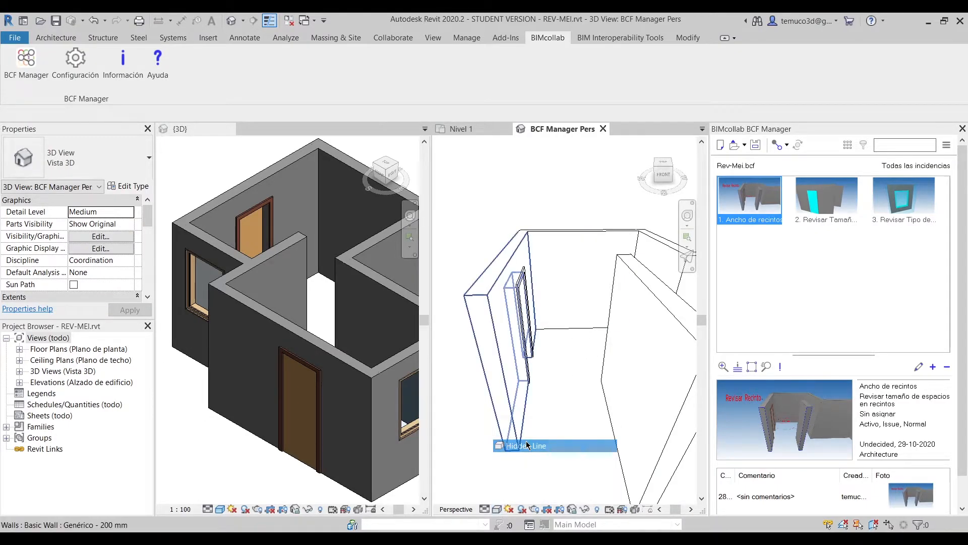
left_click(498, 509)
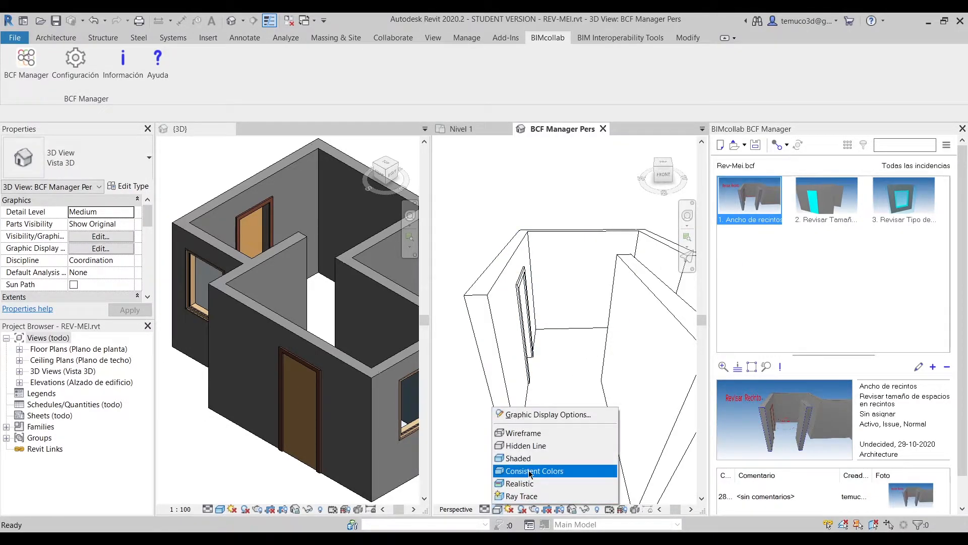
left_click(520, 458)
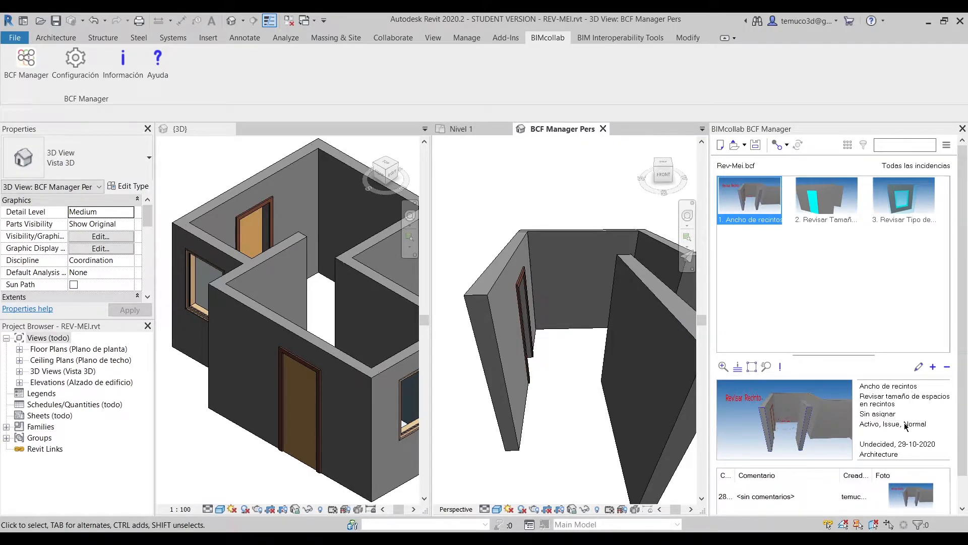
Open the viewpoint of the "Revisar Tamaño de Puerta" issue with its door selected, and review the issue's details and comment entry
left_click(841, 205)
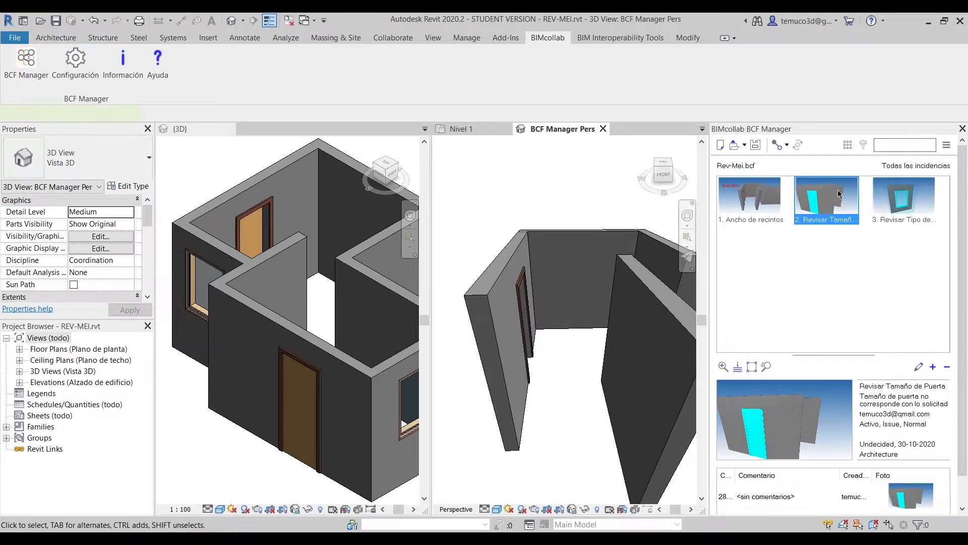
double_click(826, 203)
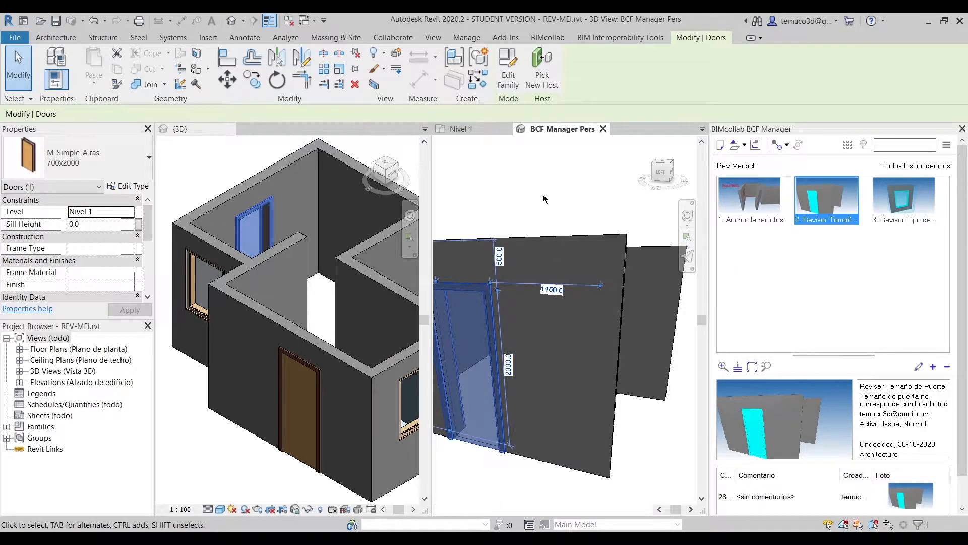
key("Escape")
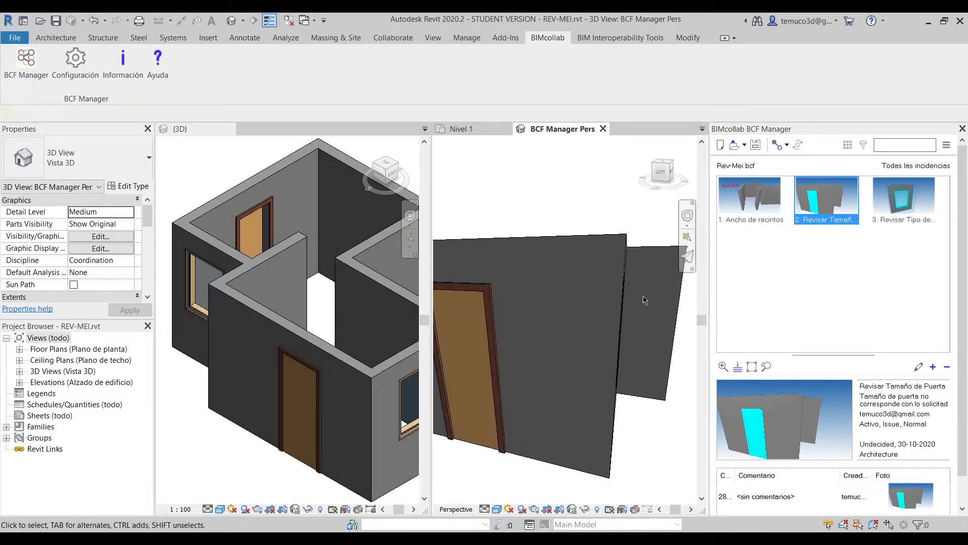
left_click(828, 194)
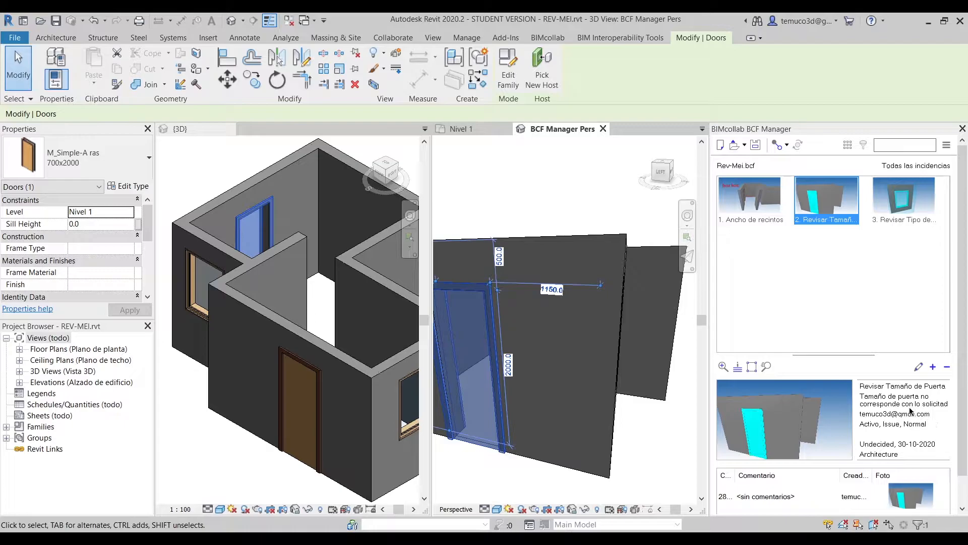
scroll(916, 411, "down", 1)
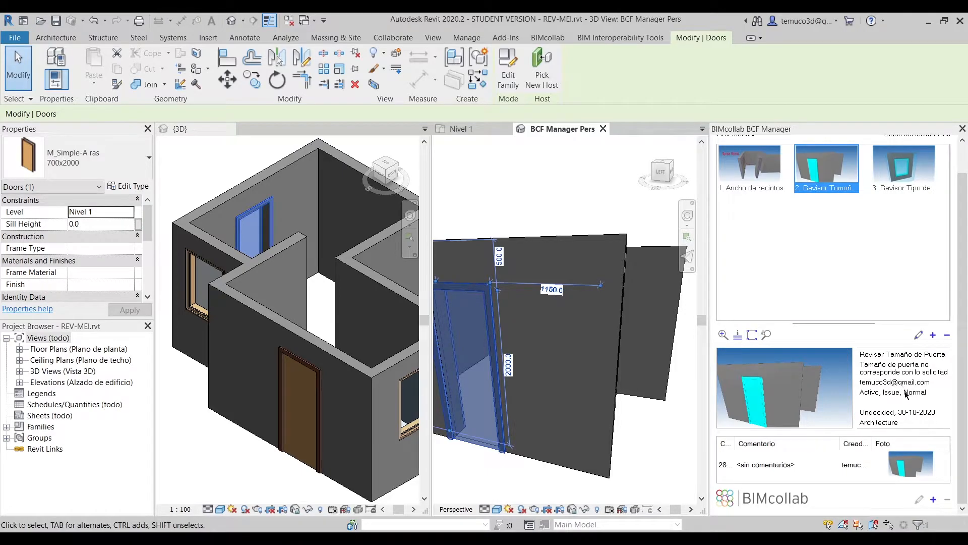
left_click(781, 467)
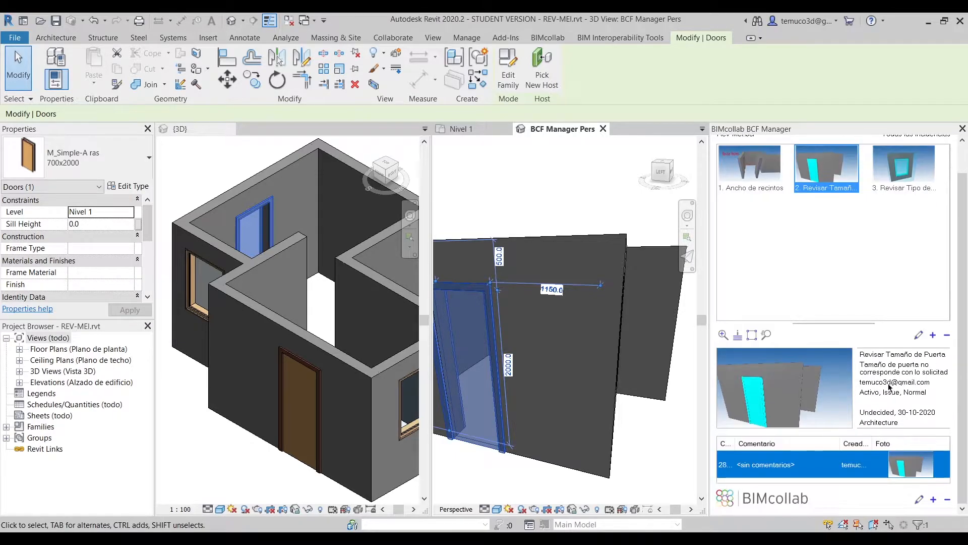
Open the viewpoint of the "Revisar Tipo de Ventana" issue and examine the flagged window in the section-boxed perspective view
left_click(846, 175)
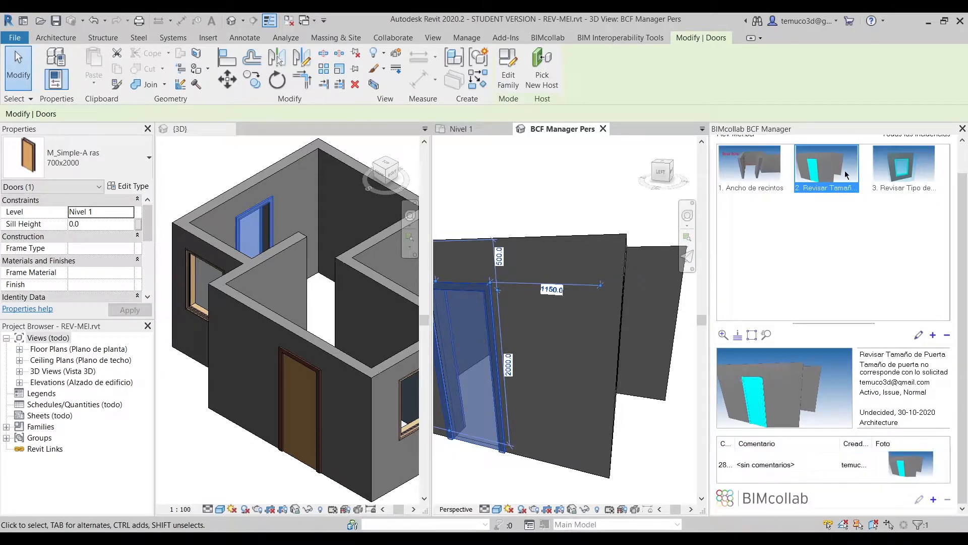
left_click(913, 174)
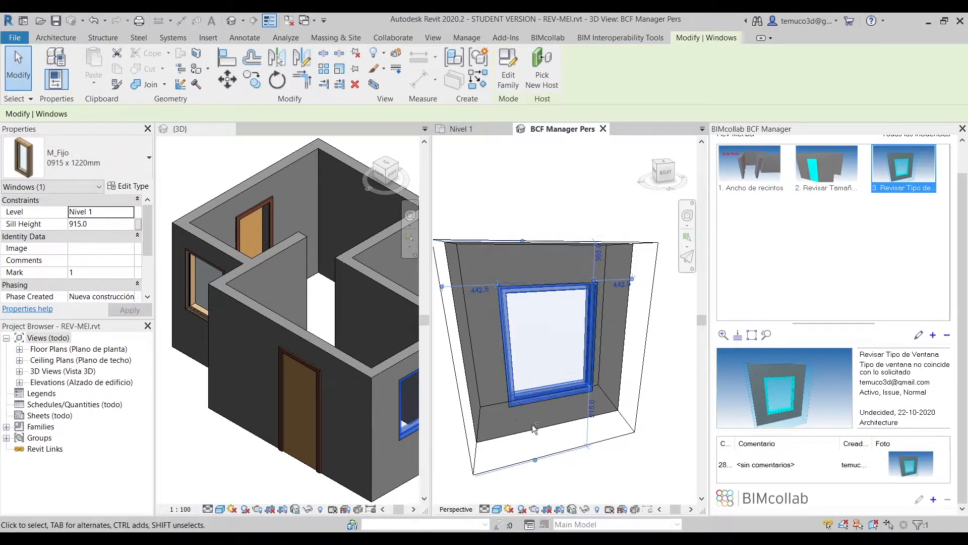
middle_click_drag(570, 226, 578, 226)
middle_click_drag(515, 209, 538, 279, "shift")
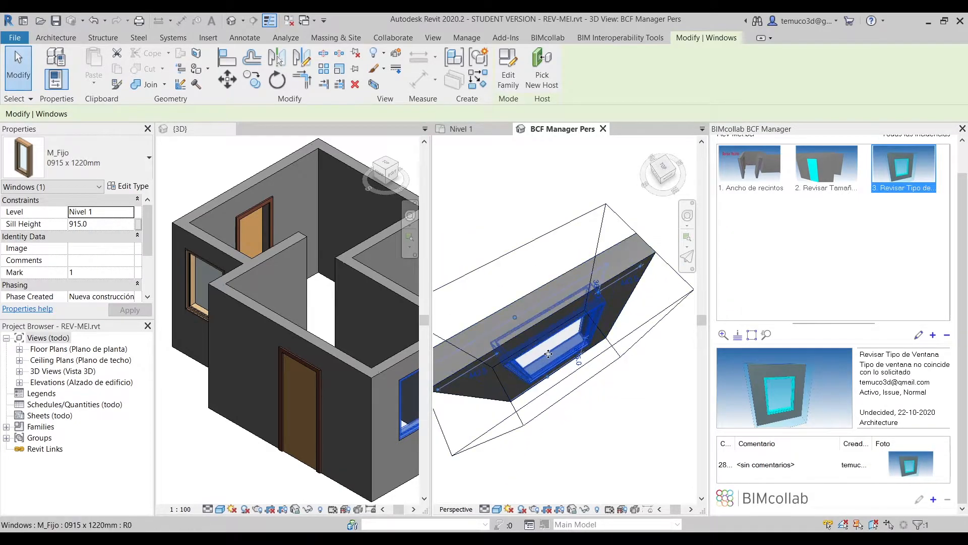
middle_click_drag(561, 408, 518, 370, "shift")
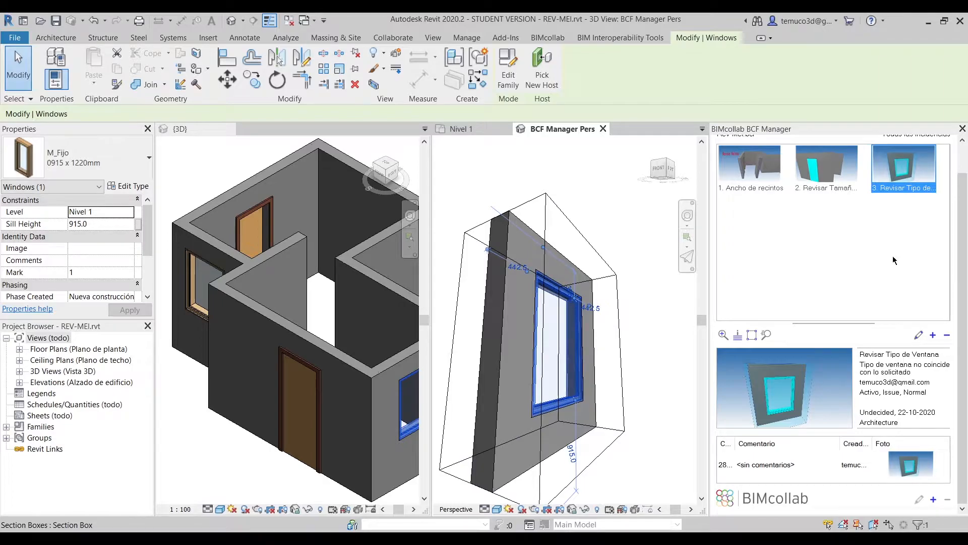
Open the "Revisar Tipo de Ventana" issue for editing and look over its fields without changing them
left_click(918, 335)
left_click(657, 277)
left_click(581, 328)
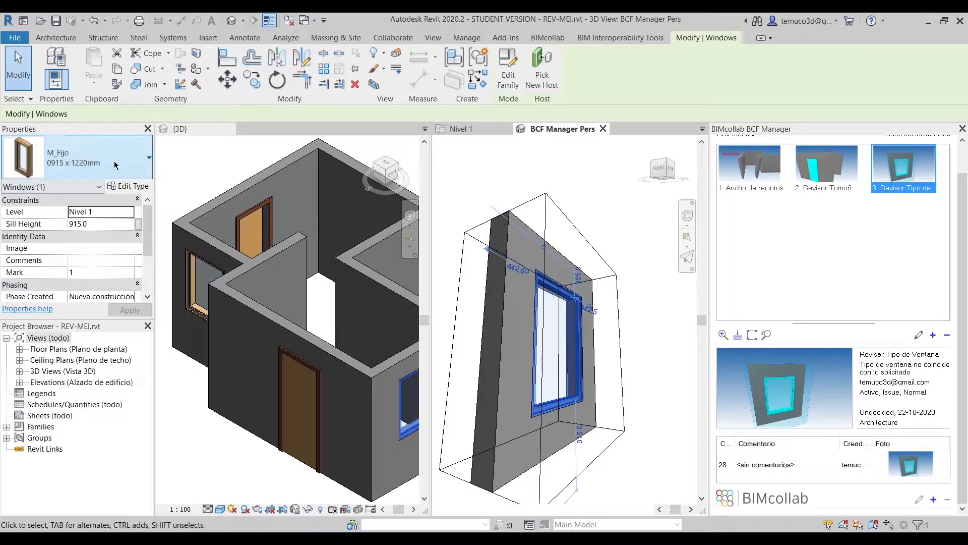
Change the flagged window's type to M_Fijo 0915 x 0610mm and review the comment entry of its issue
left_click(116, 164)
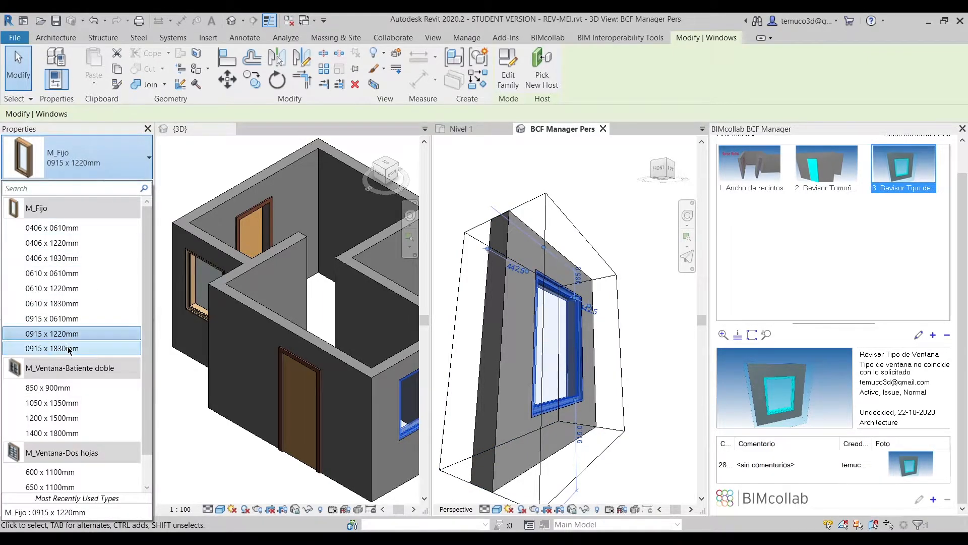
left_click(78, 319)
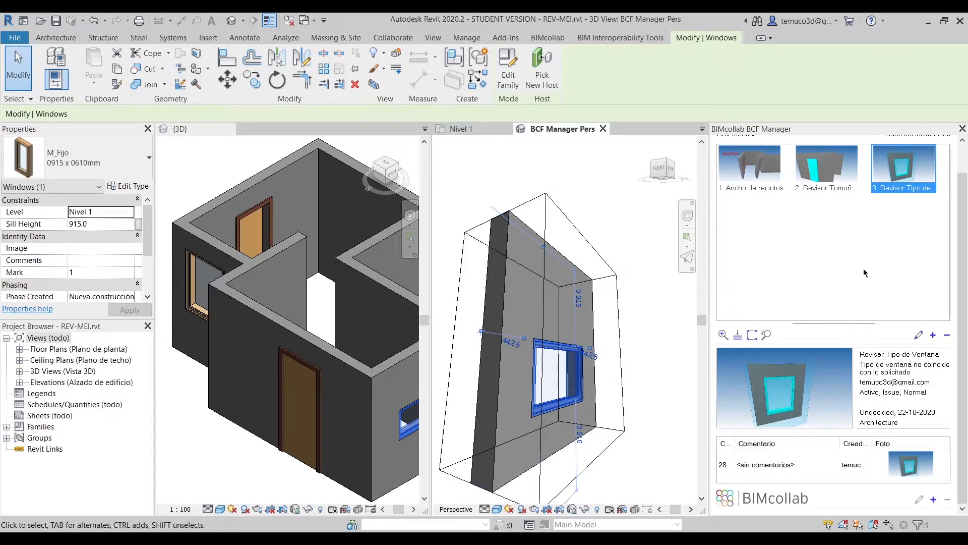
left_click(802, 465)
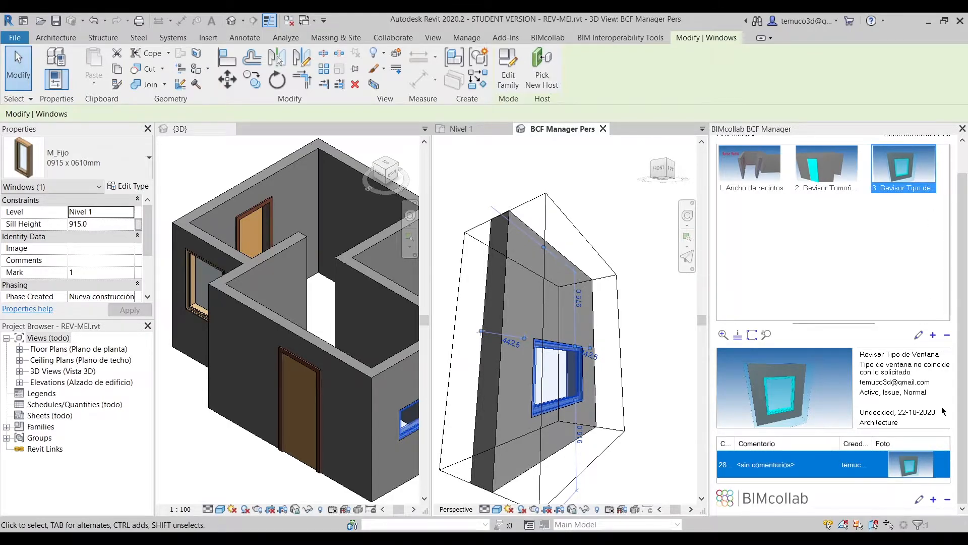
left_click_drag(965, 395, 964, 353)
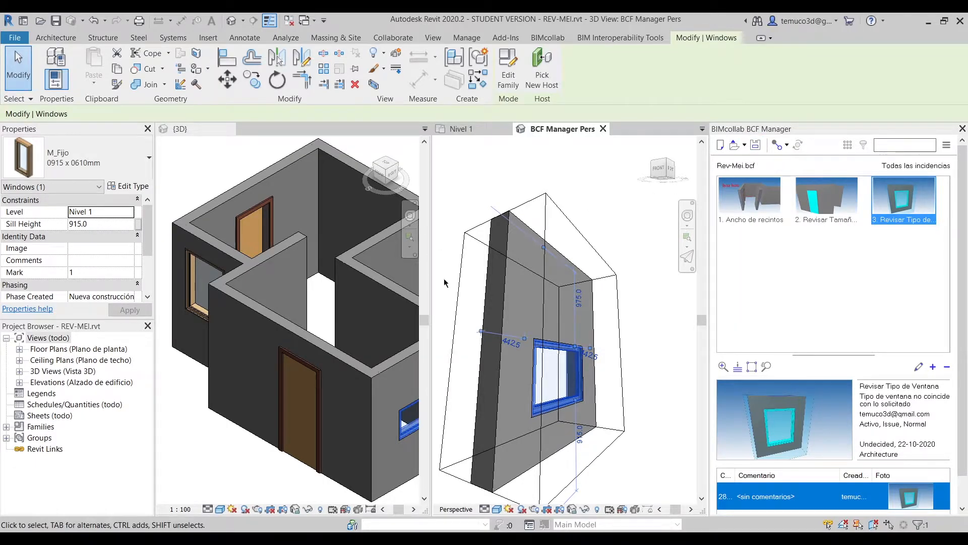
Open the "Revisar Tamaño de Puerta" viewpoint and change its door's type to 800x2000 mm, removing the conflicting dimension reference
left_click(818, 209)
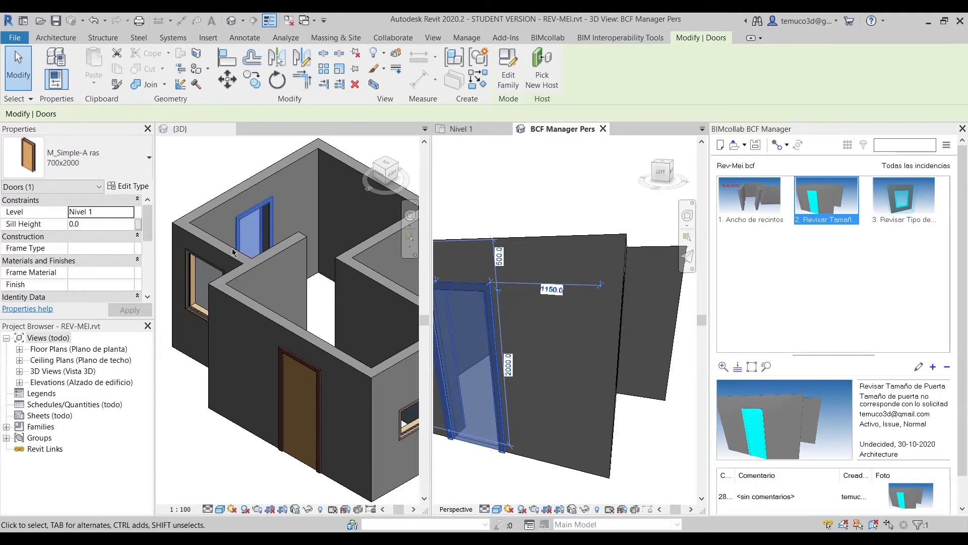
left_click(105, 164)
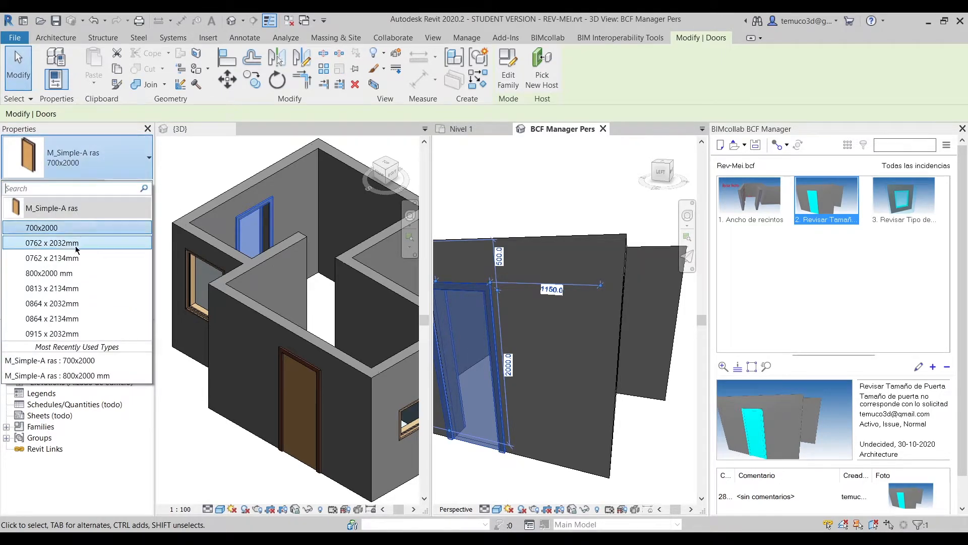
left_click(50, 275)
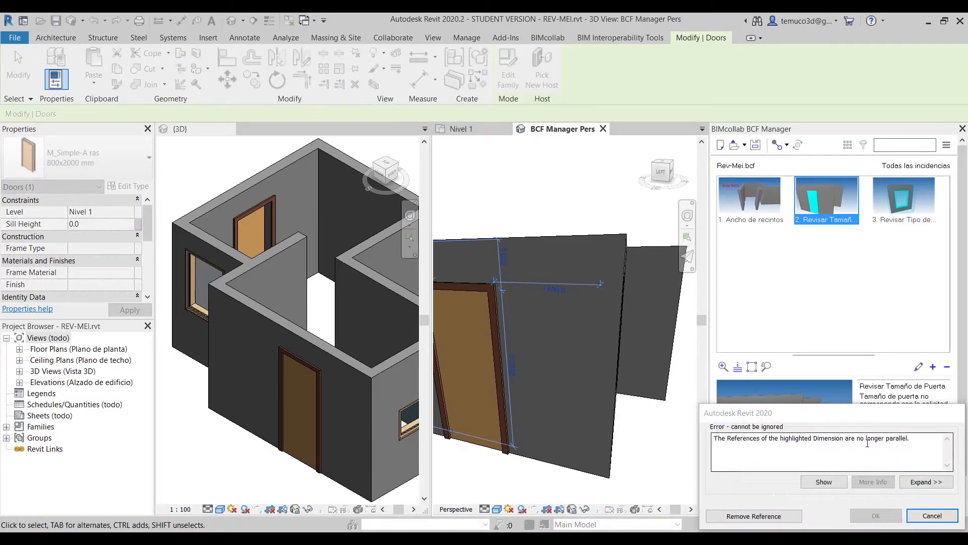
left_click(754, 516)
Open the "Ancho de recintos" viewpoint and, in the {3D} view, trim the window wall and adjoining wall to a corner, removing the projecting stub
left_click(755, 207)
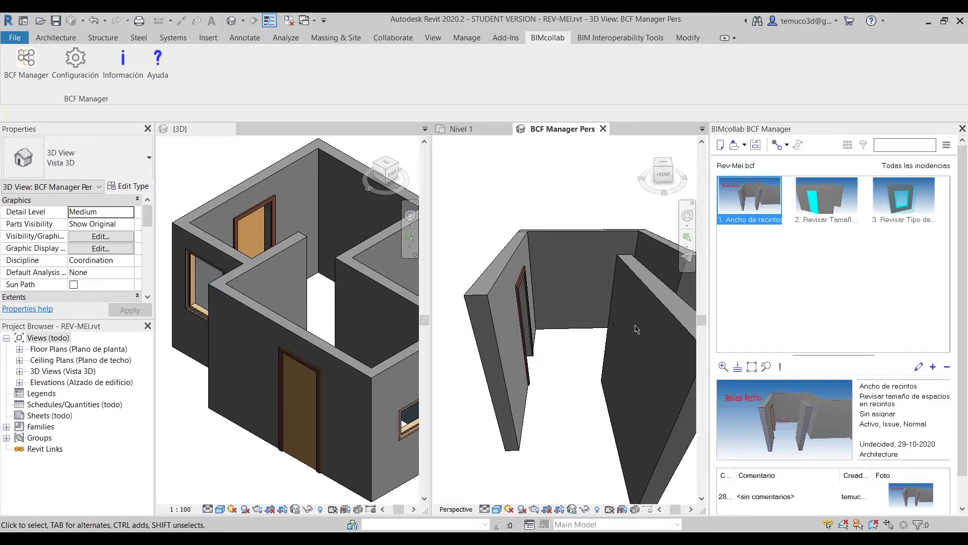
left_click(258, 272)
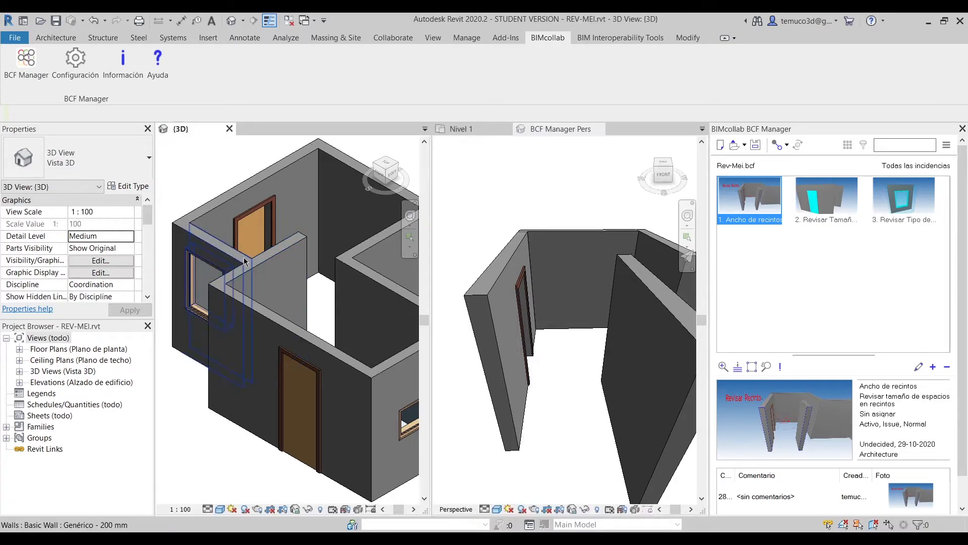
left_click(236, 259)
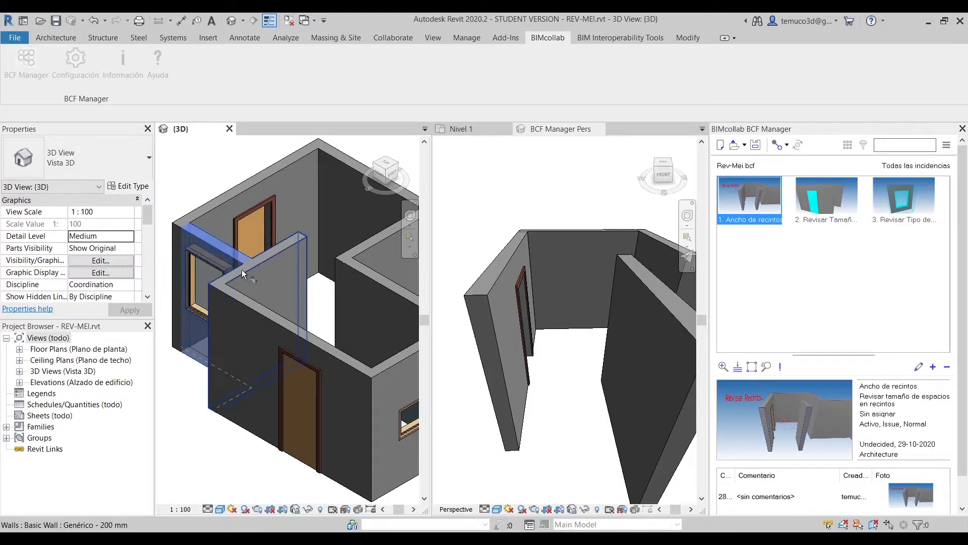
left_click(235, 281)
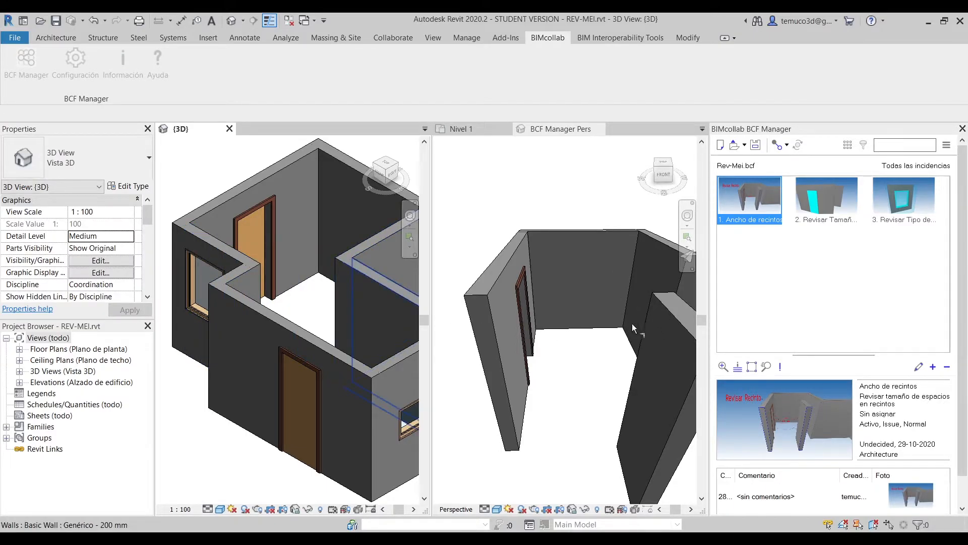
key("Escape")
key("Escape")
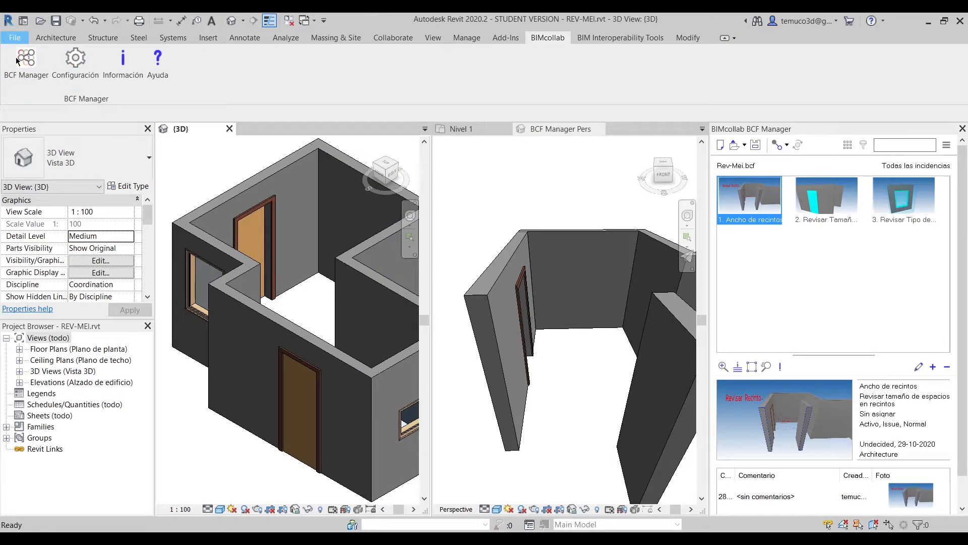
Save the project as REV-MEI_v2 in the Modelos Ej folder, accepting the file save options
left_click(19, 40)
mouse_move(79, 205)
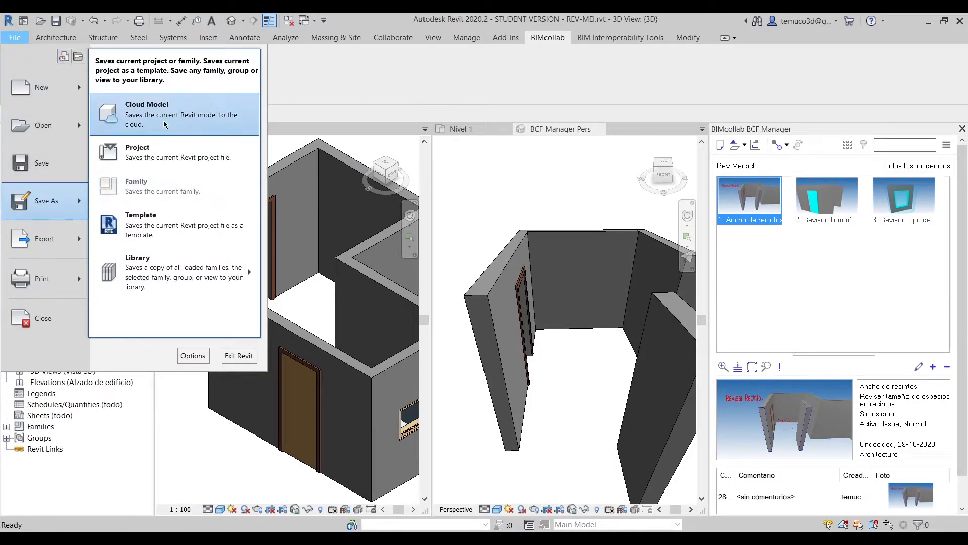
left_click(207, 151)
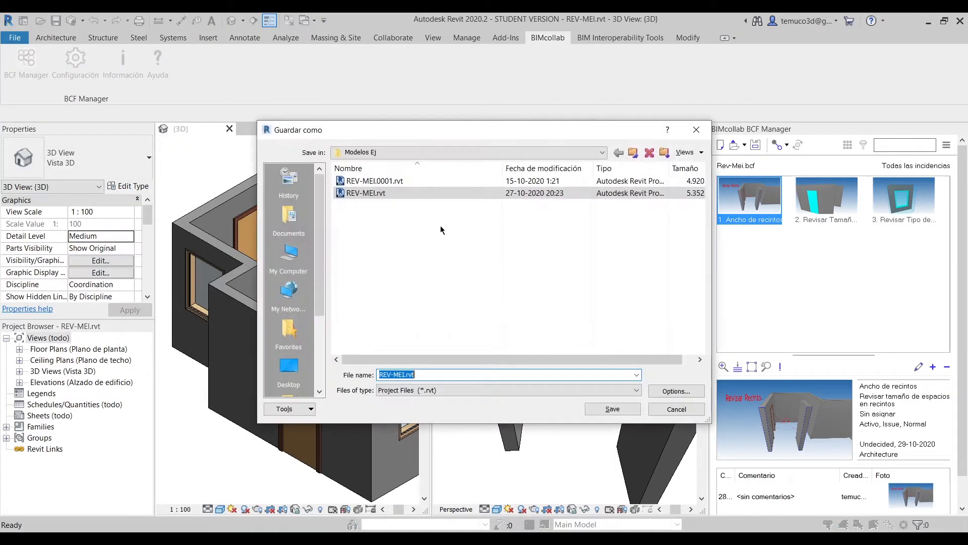
left_click(469, 374)
key("BackSpace")
key("BackSpace")
key("BackSpace")
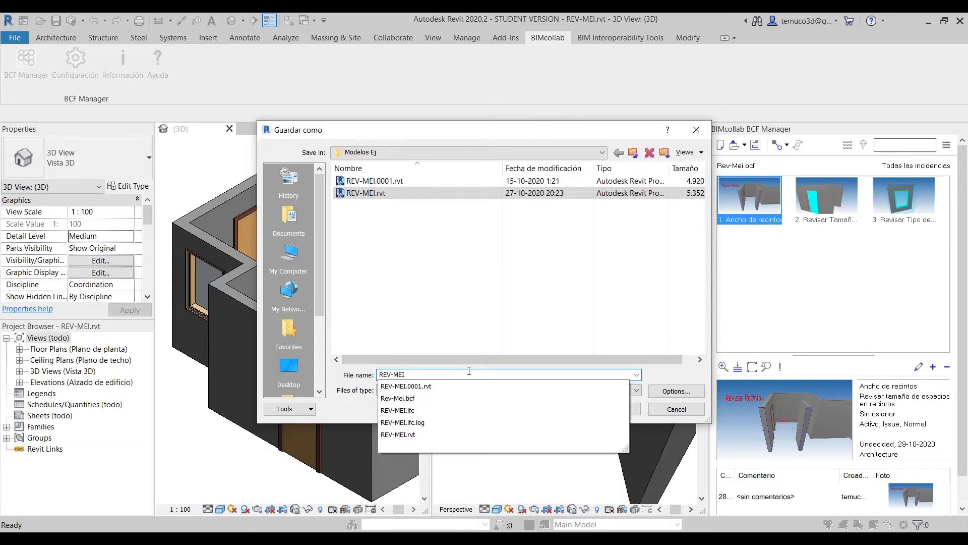
type("_v2")
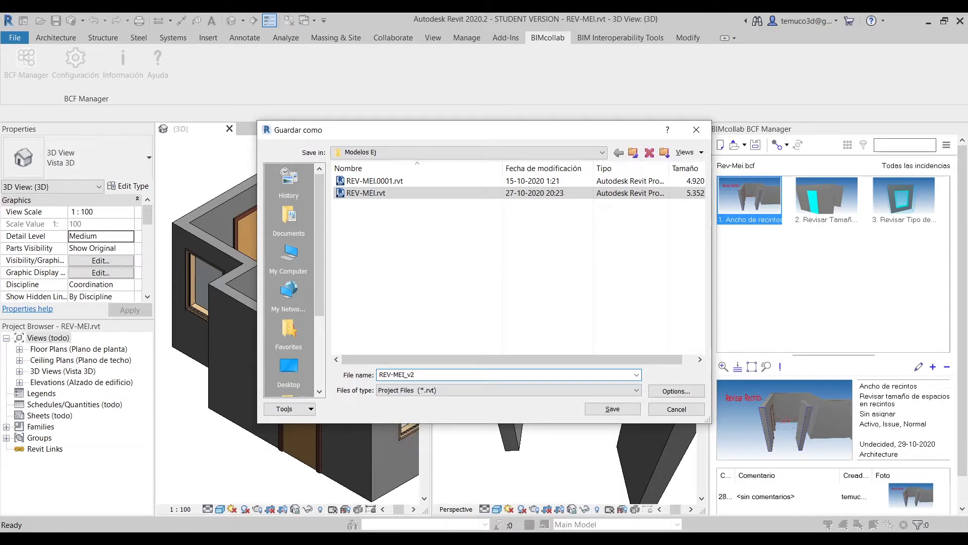
left_click(675, 392)
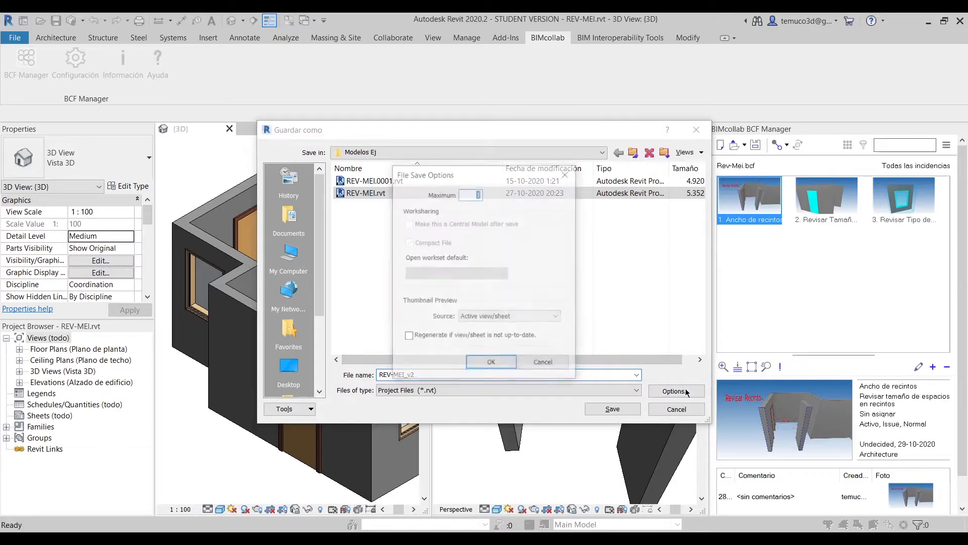
left_click(492, 364)
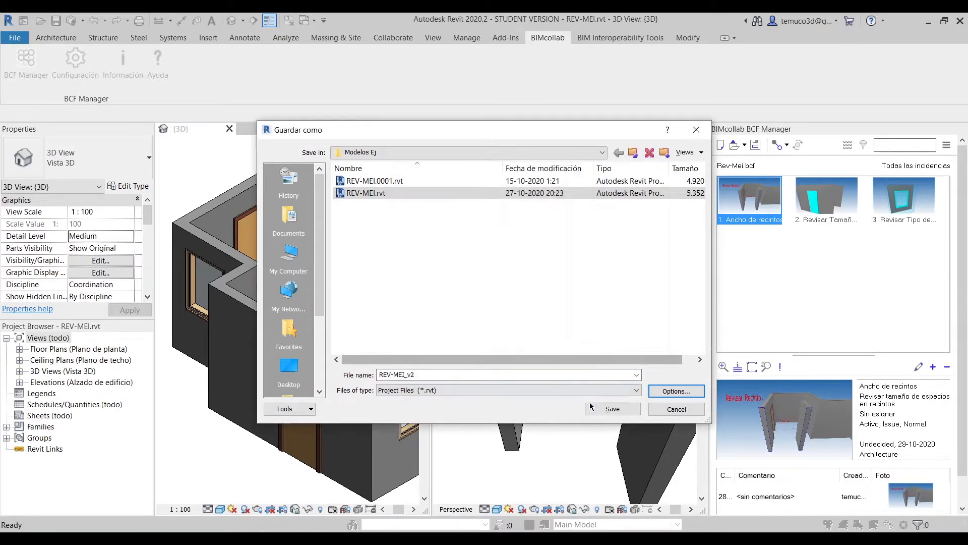
left_click(613, 409)
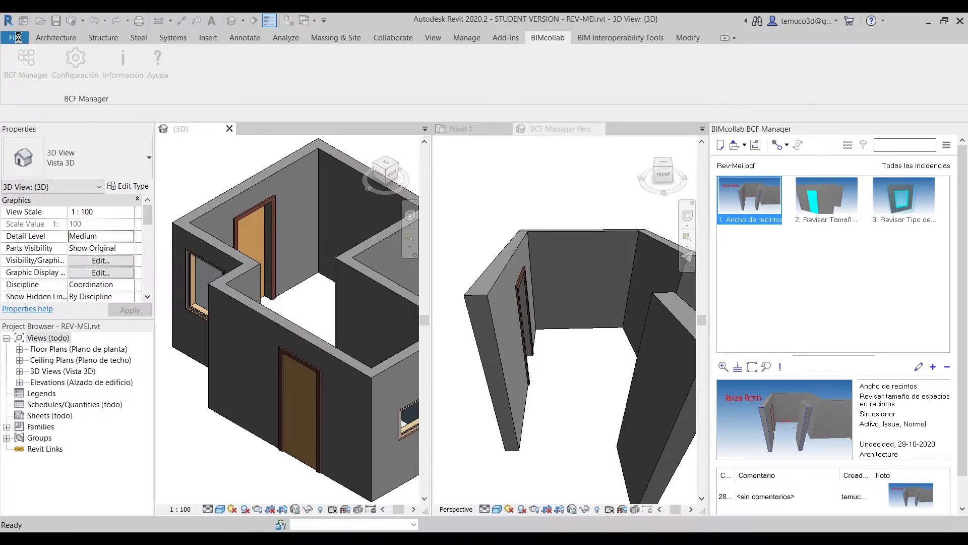
Export the model to IFC with the IFC2x3 Coordination View 2.0 setup as REV-MEI_v2.ifc in the Modelos Ej folder
left_click(18, 38)
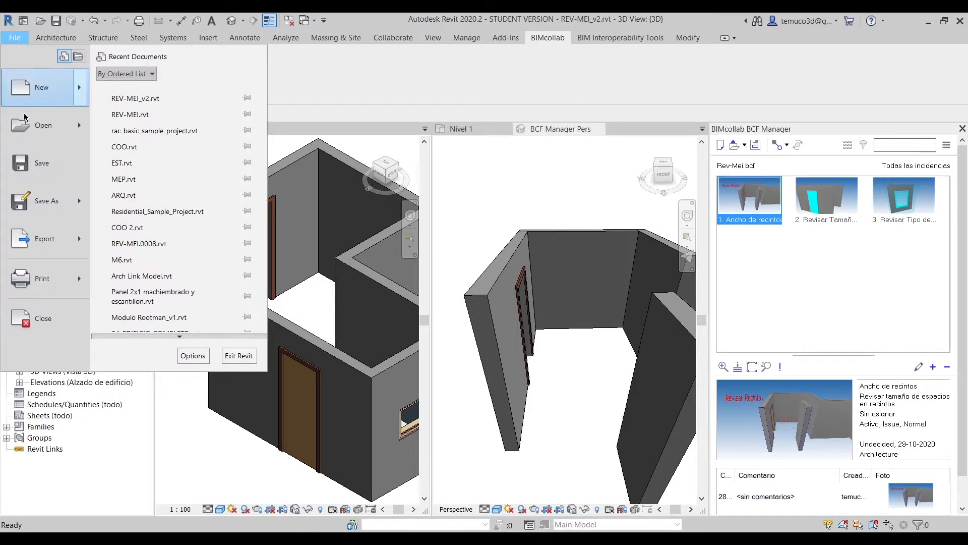
mouse_move(45, 239)
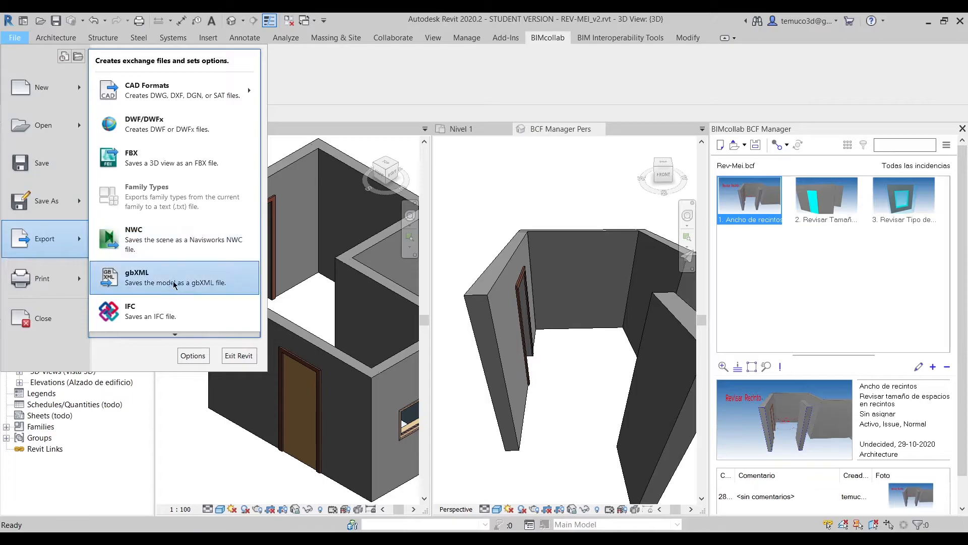
left_click(169, 313)
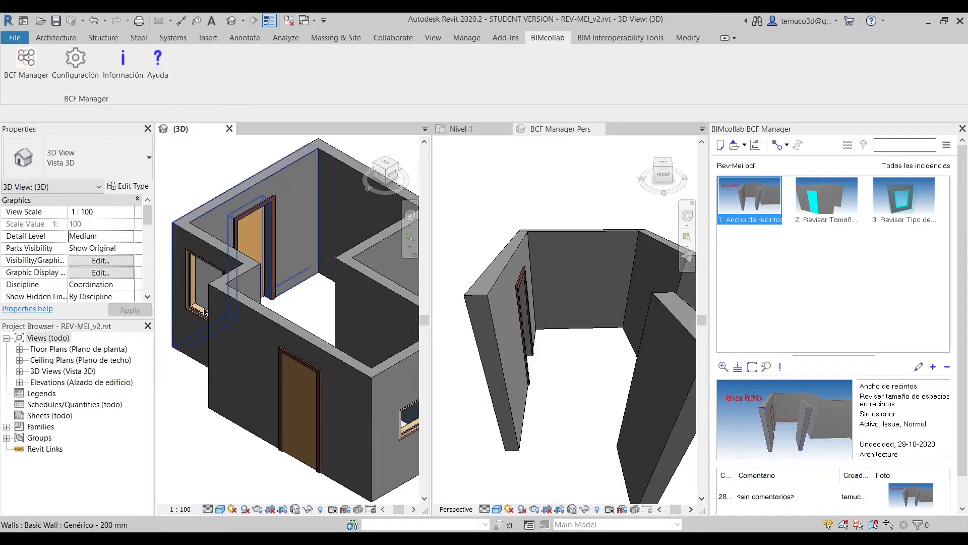
left_click(502, 222)
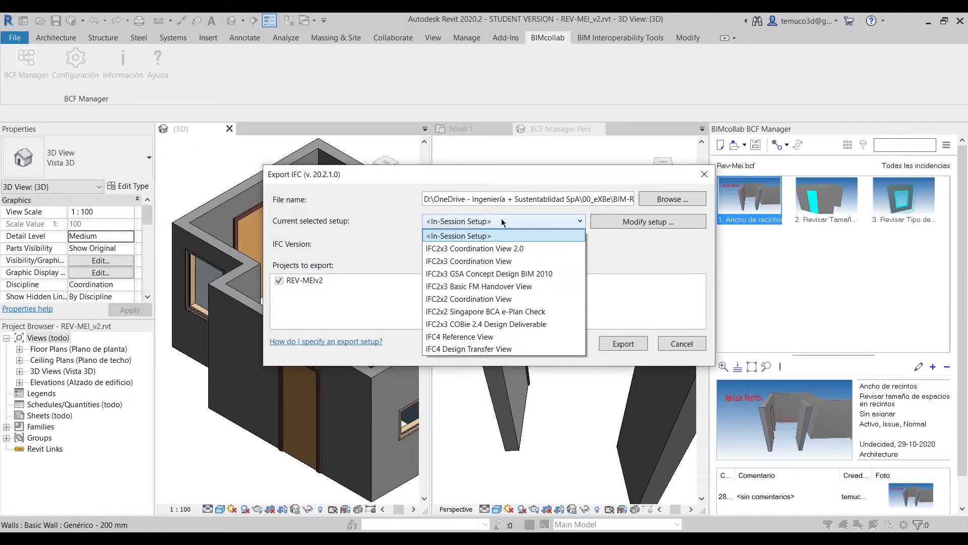
left_click(505, 245)
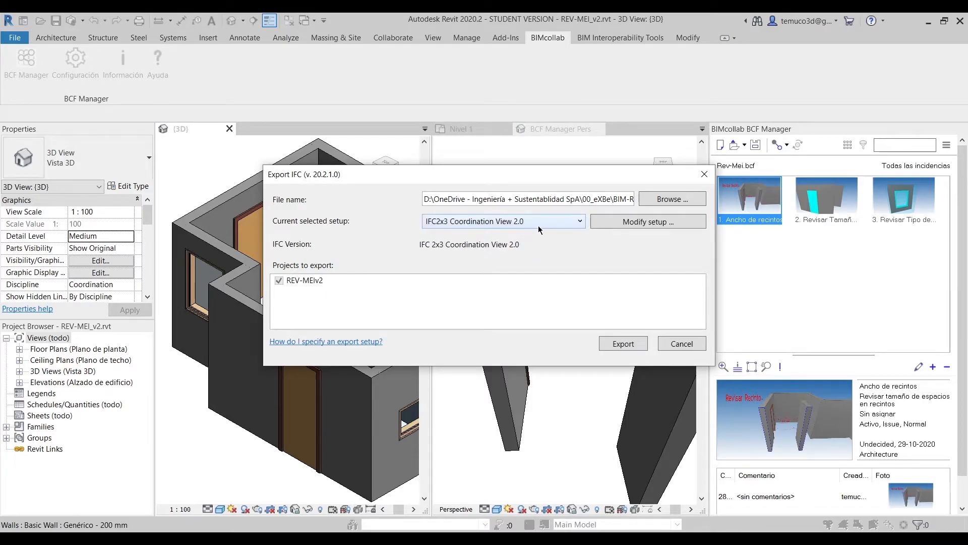
left_click(673, 199)
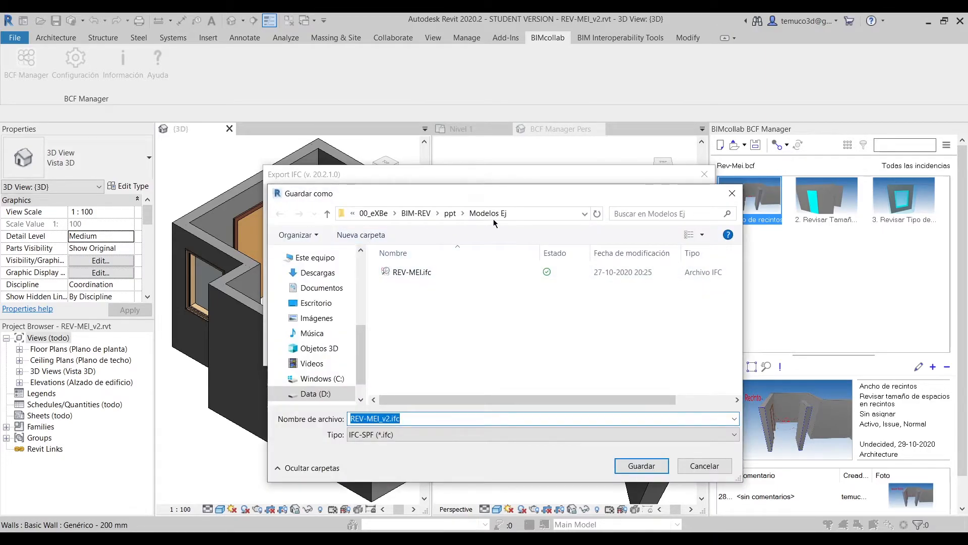
left_click(638, 465)
left_click(626, 344)
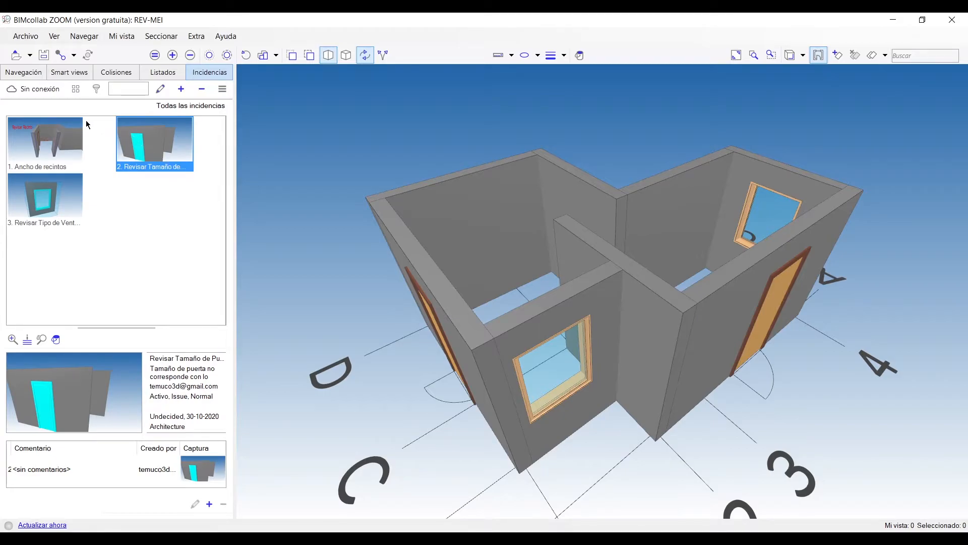
Switch to BIMcollab ZOOM and reload the REV-MEI model from the project structure (Recargar modelo)
left_click(29, 74)
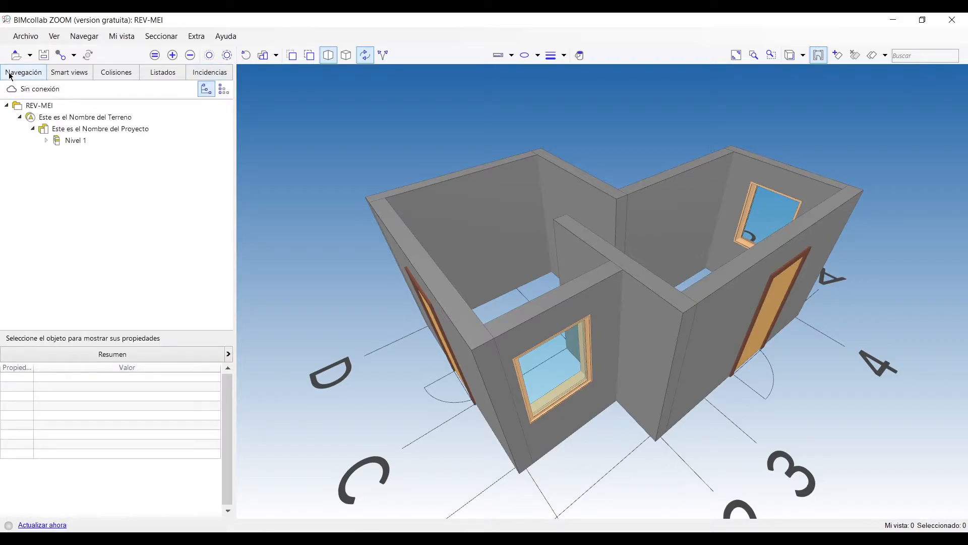
right_click(42, 111)
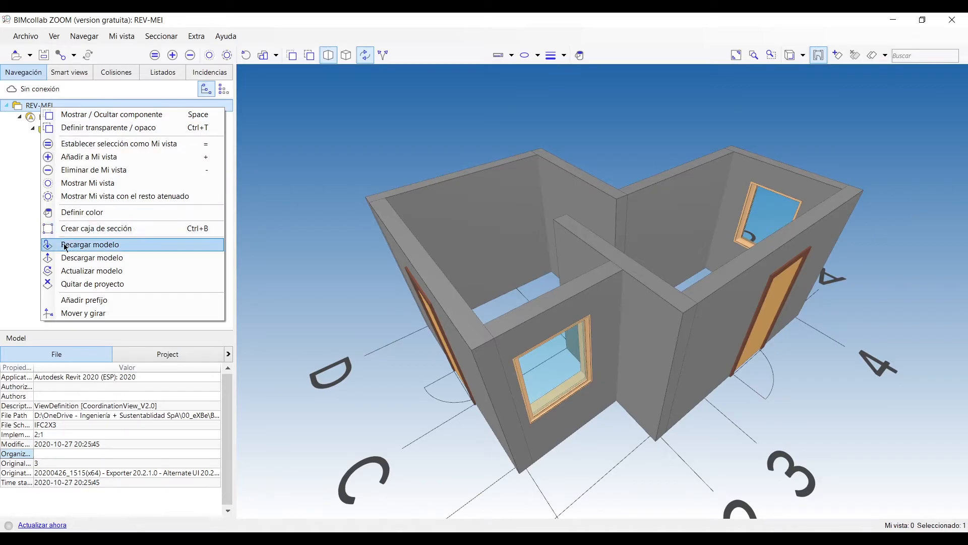
left_click(89, 247)
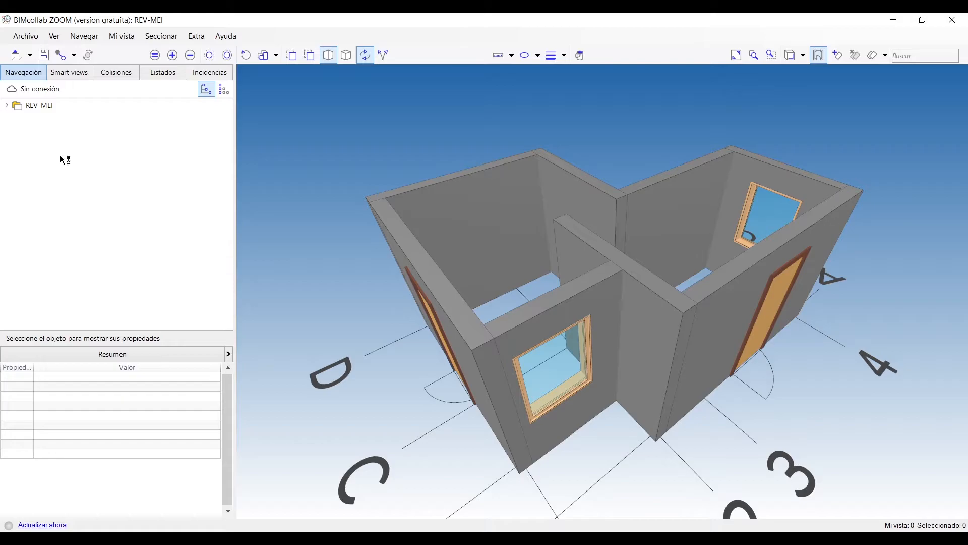
Update the REV-MEI model with REV-MEI_v2.ifc from the Modelos Ej folder, accepting the replacement of the project file
left_click(36, 107)
right_click(36, 107)
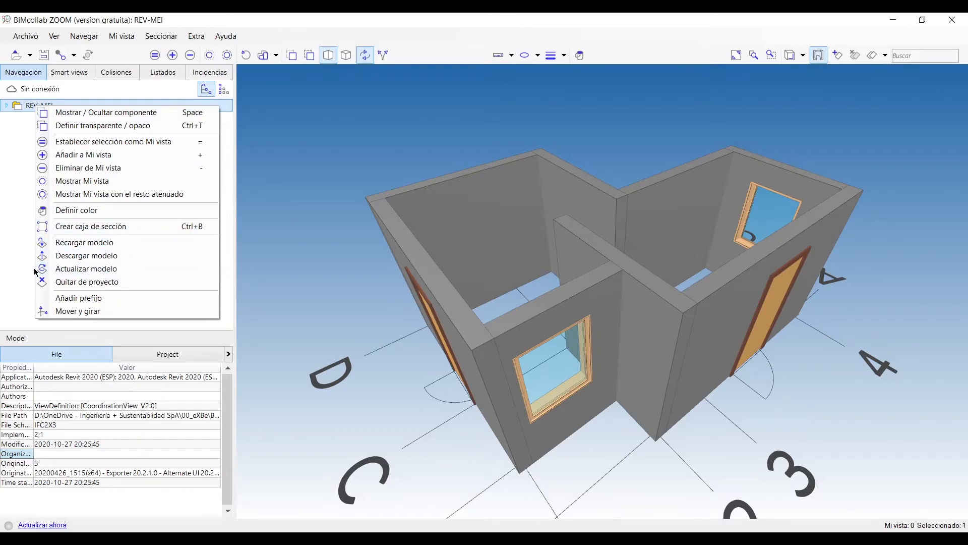
left_click(116, 271)
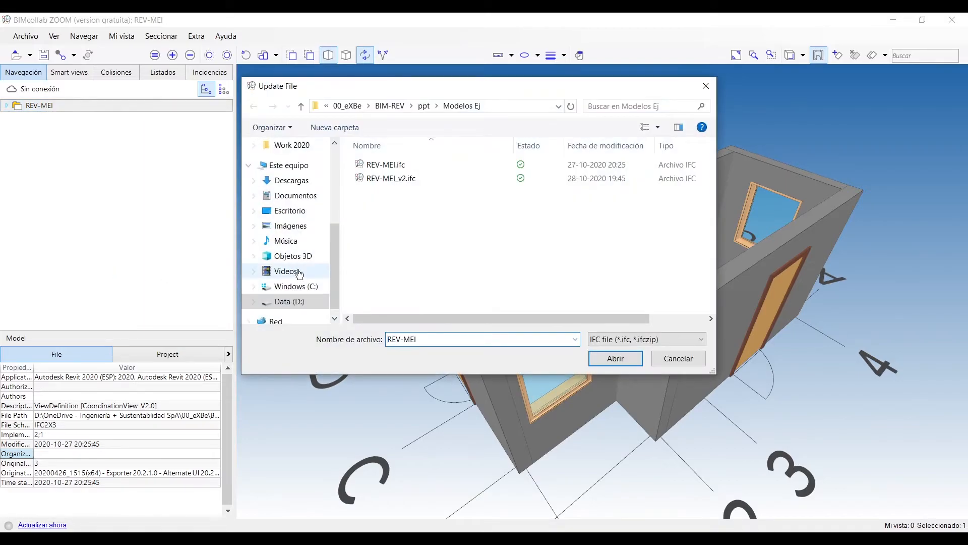
left_click(397, 180)
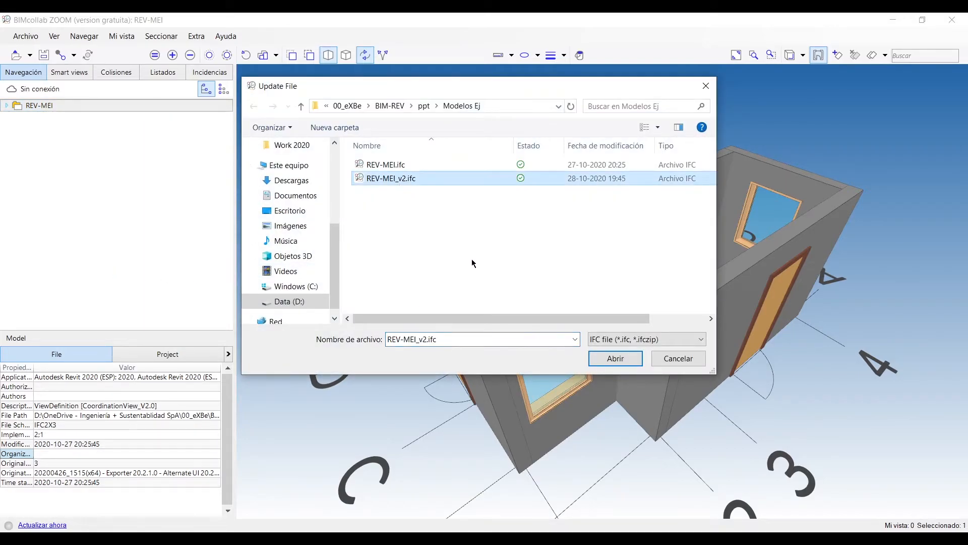
left_click(617, 359)
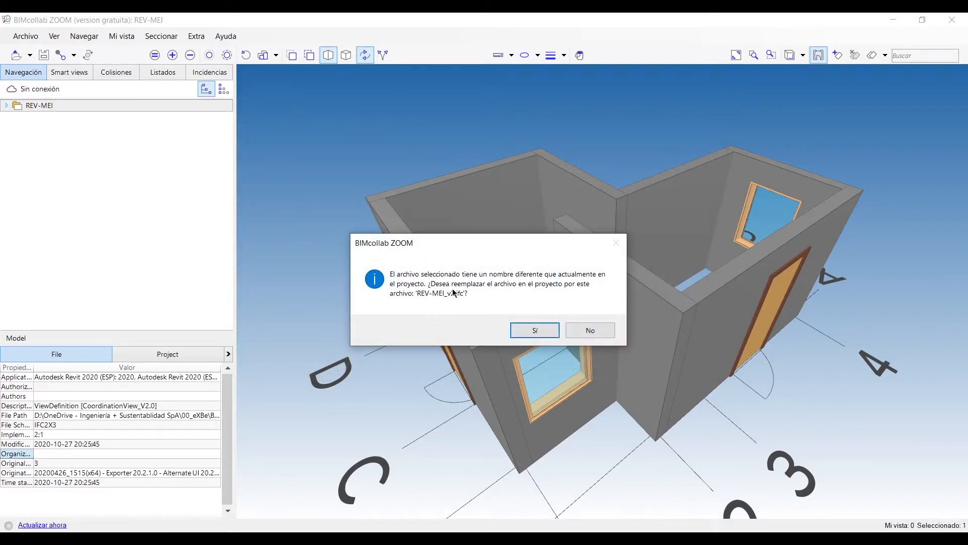
left_click(524, 329)
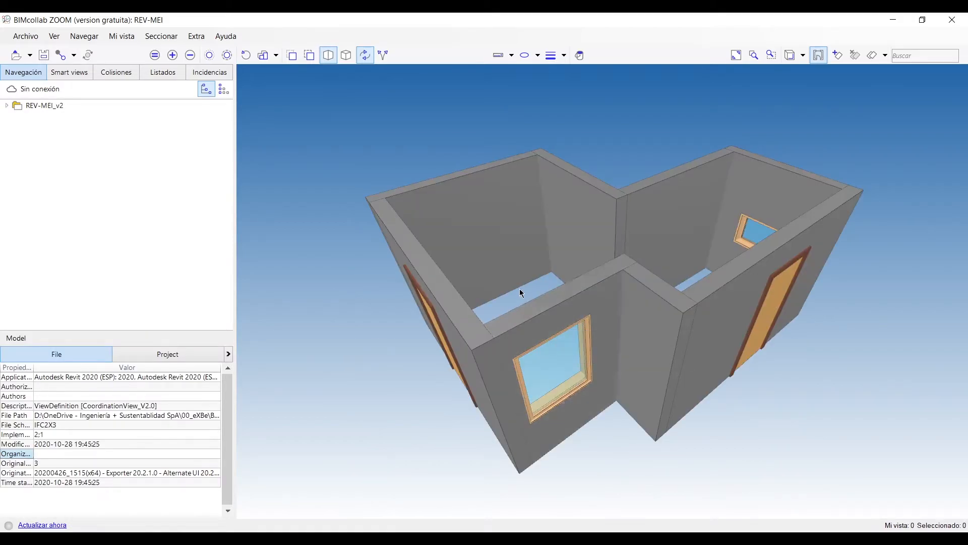
Inspect the updated model's walls and windows from several sides, view the far door's type properties, and expand the REV-MEI_v2 structure
scroll(521, 300, "down", 3)
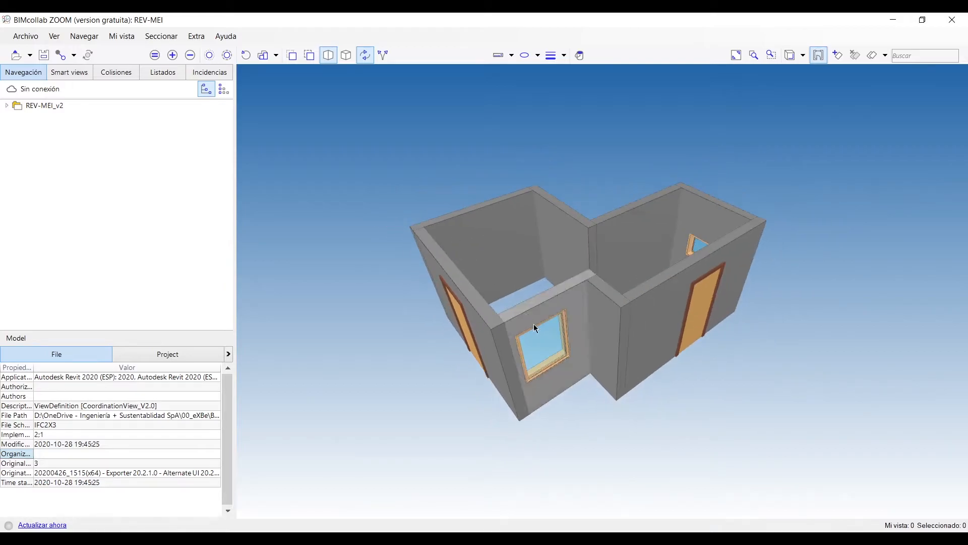
left_click_drag(591, 400, 258, 342)
scroll(266, 316, "up", 5)
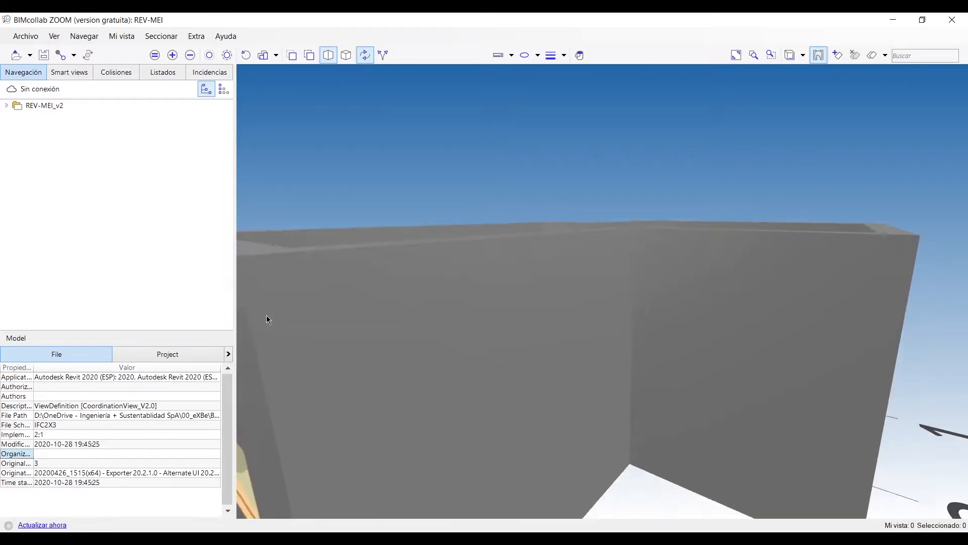
scroll(542, 454, "down", 5)
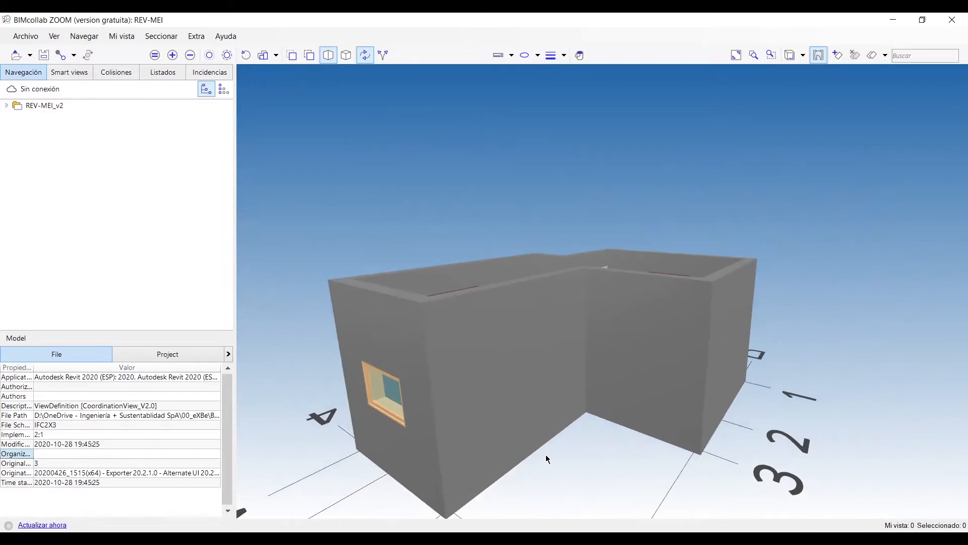
scroll(545, 456, "down", 2)
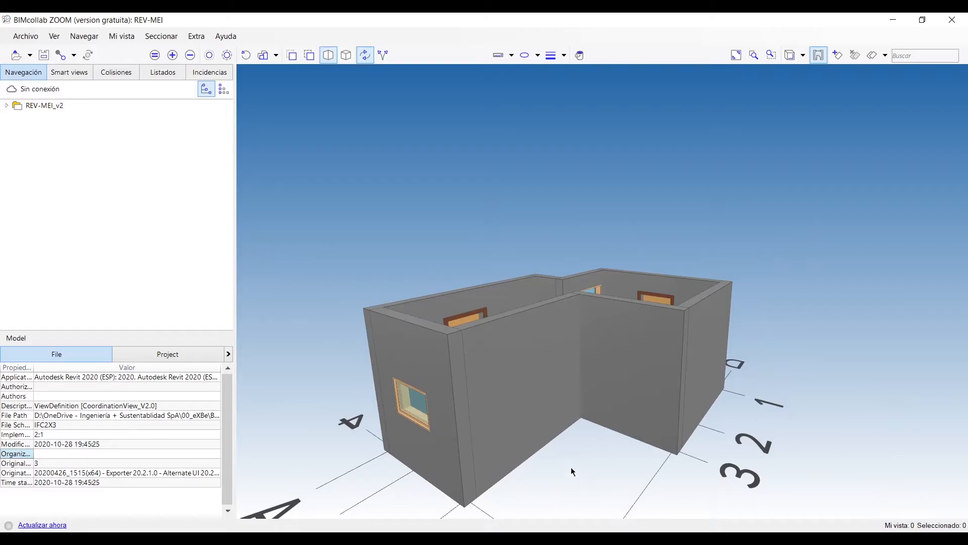
scroll(571, 466, "down", 2)
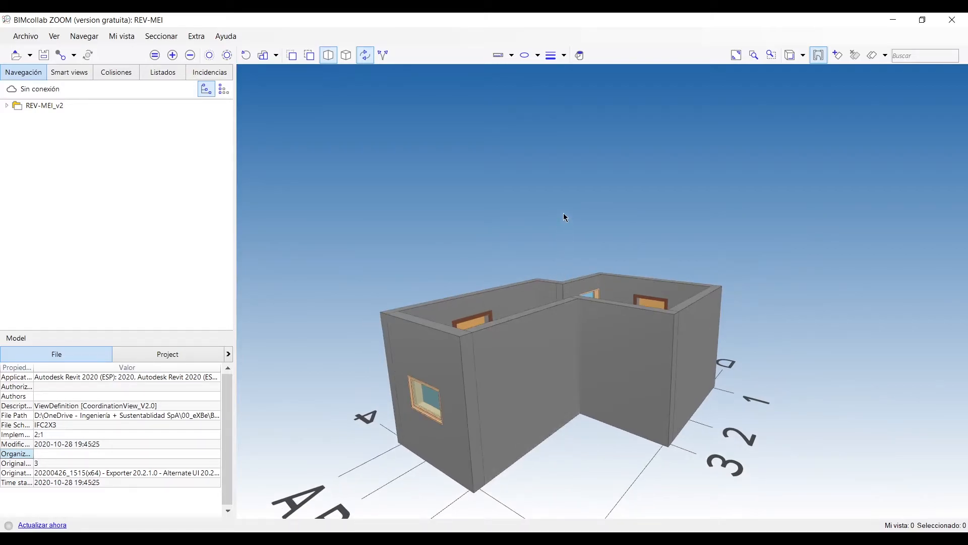
left_click_drag(564, 214, 556, 107)
left_click_drag(559, 160, 558, 225)
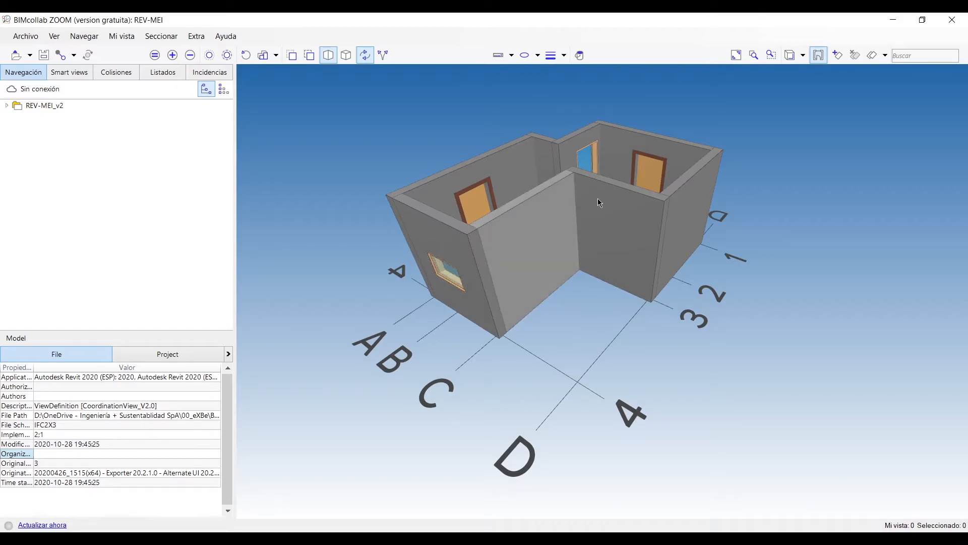
left_click(652, 186)
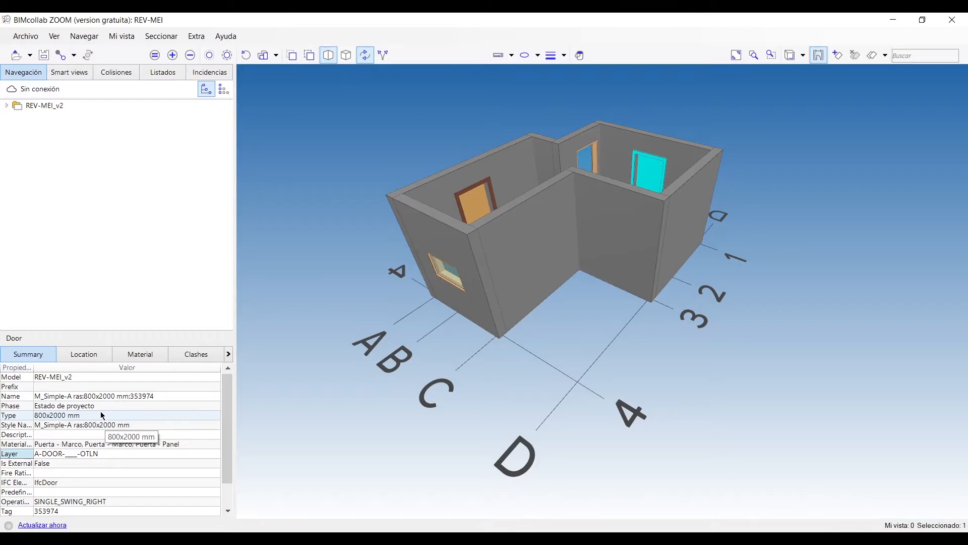
left_click(6, 105)
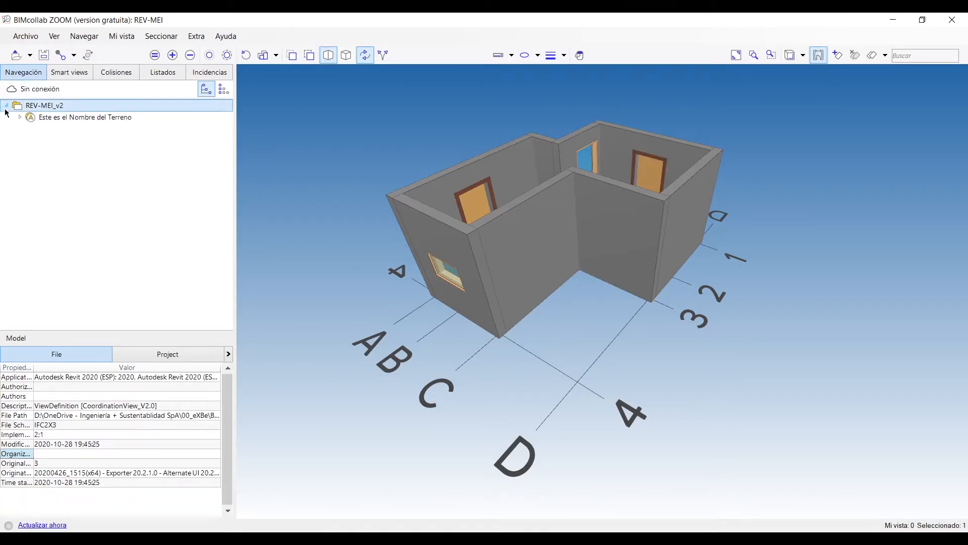
Check the model with the local MEI smart views Revisión Puertas 80cm and 4.4 Conjunto de propiedades (Elementos exteriores)
left_click(69, 72)
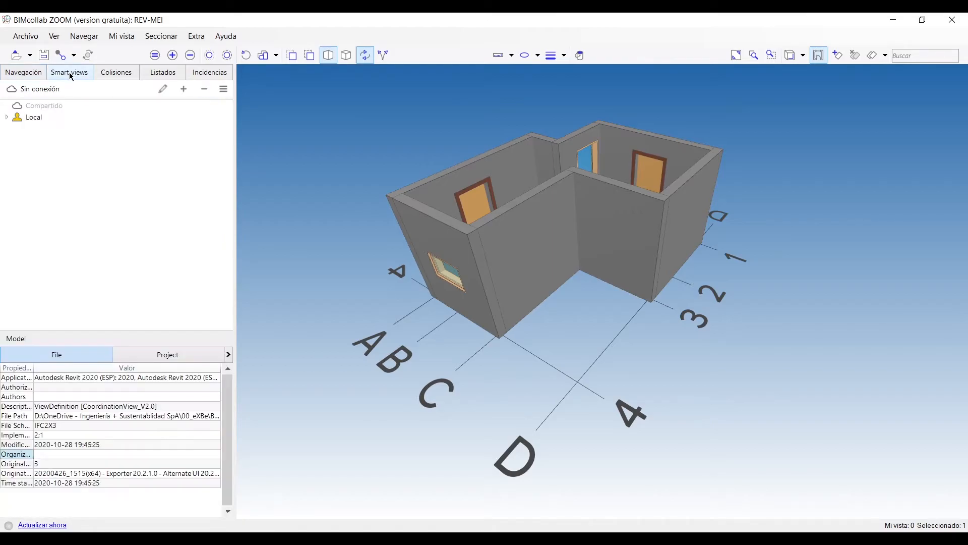
left_click(5, 117)
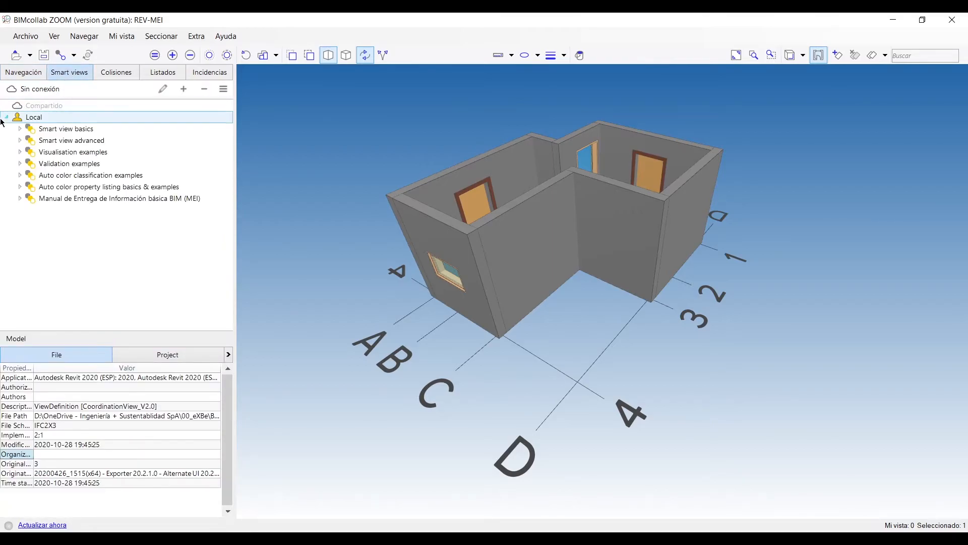
left_click(20, 199)
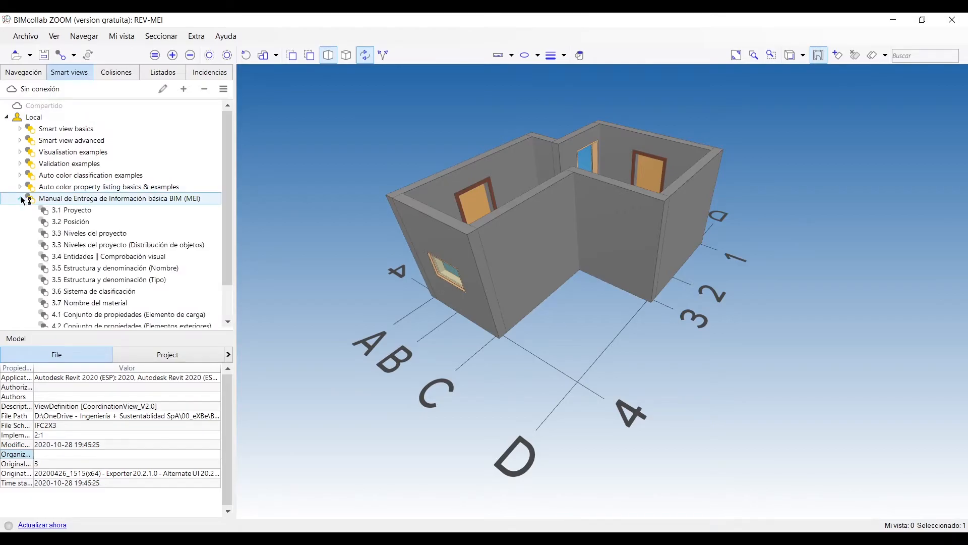
scroll(90, 269, "down", 2)
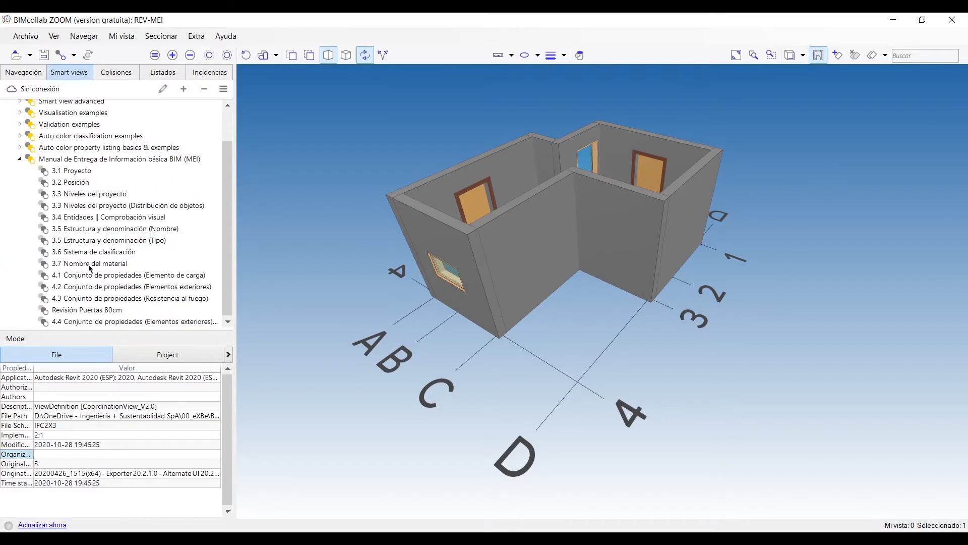
left_click(88, 312)
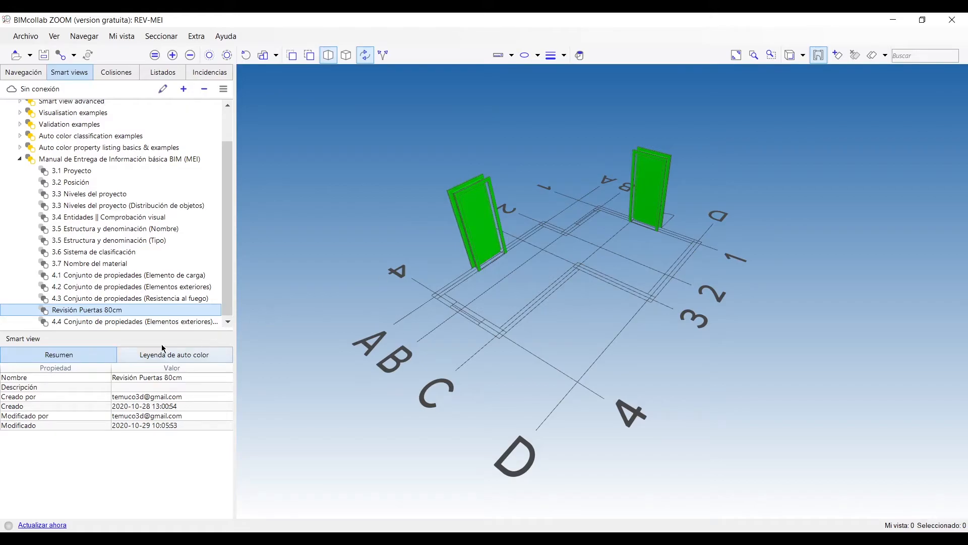
left_click(161, 323)
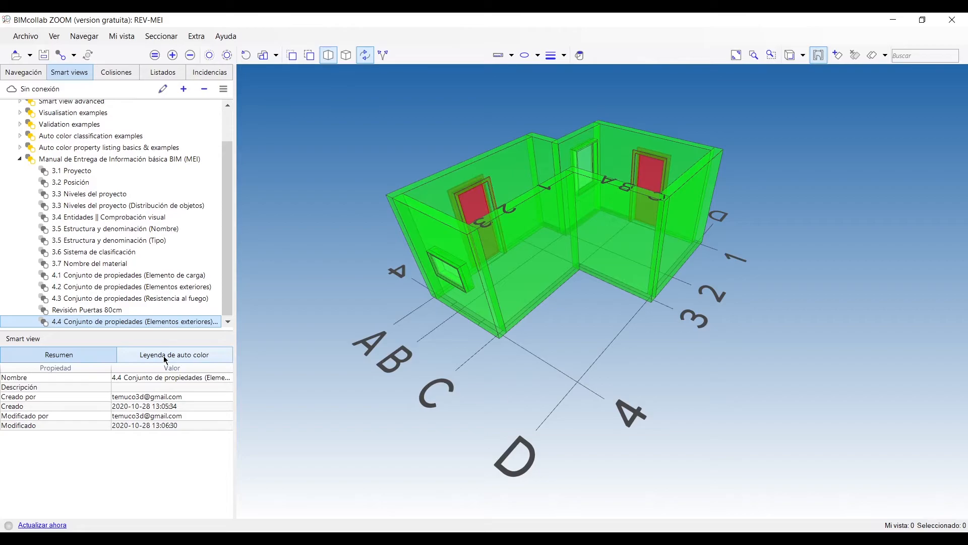
Open the viewpoint of the issue "Ancho de recintos" and mark the issue as resolved without closing it
left_click(215, 77)
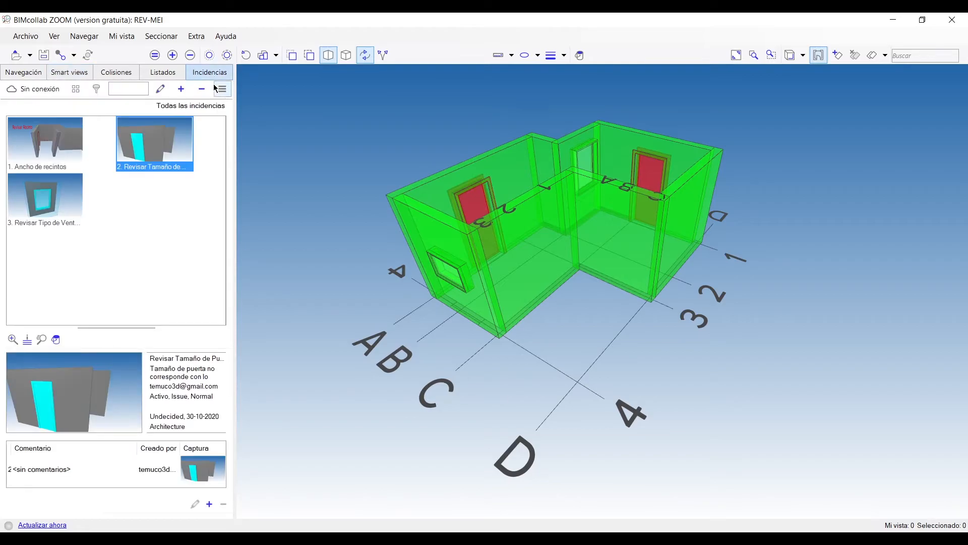
left_click(77, 140)
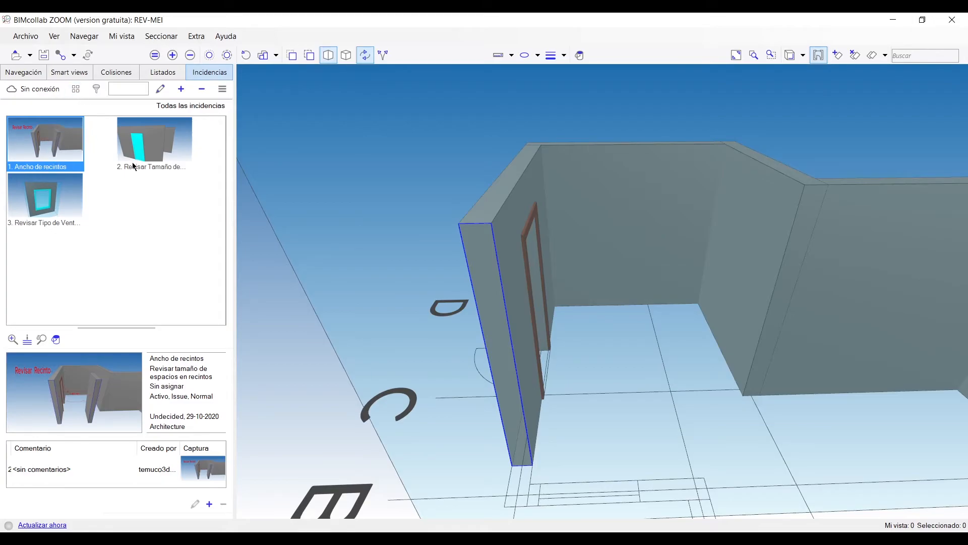
mouse_move(707, 338)
left_mouse_down()
mouse_move(690, 354)
mouse_move(675, 352)
mouse_move(693, 350)
left_mouse_up()
left_click(160, 89)
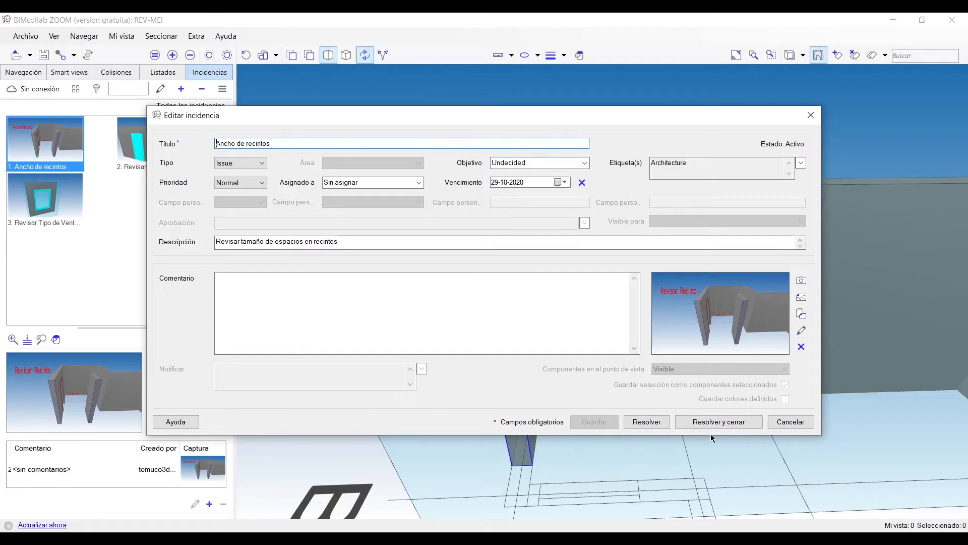
left_click(653, 425)
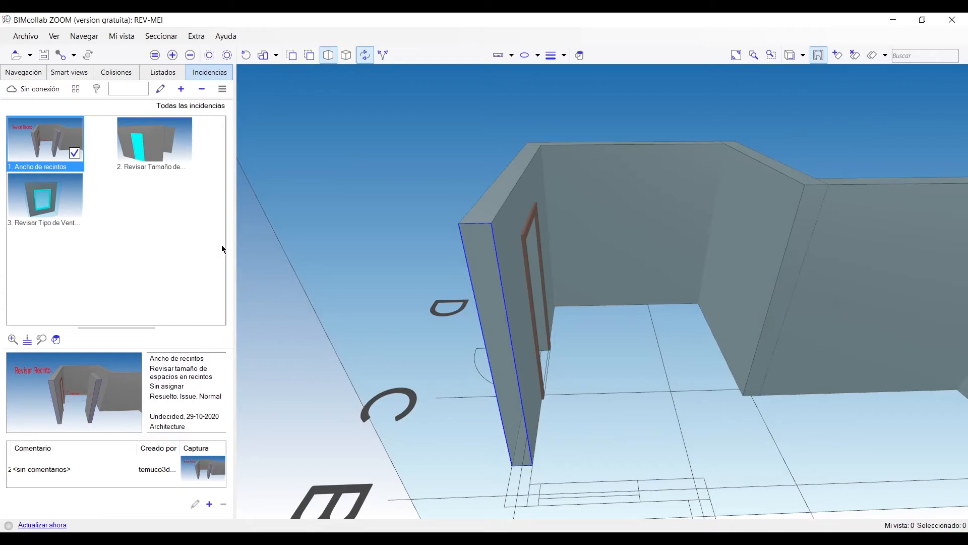
Open the viewpoint of the issue "Revisar Tamaño de Puerta", and resolve and close the issue
left_click(189, 208)
left_click(174, 155)
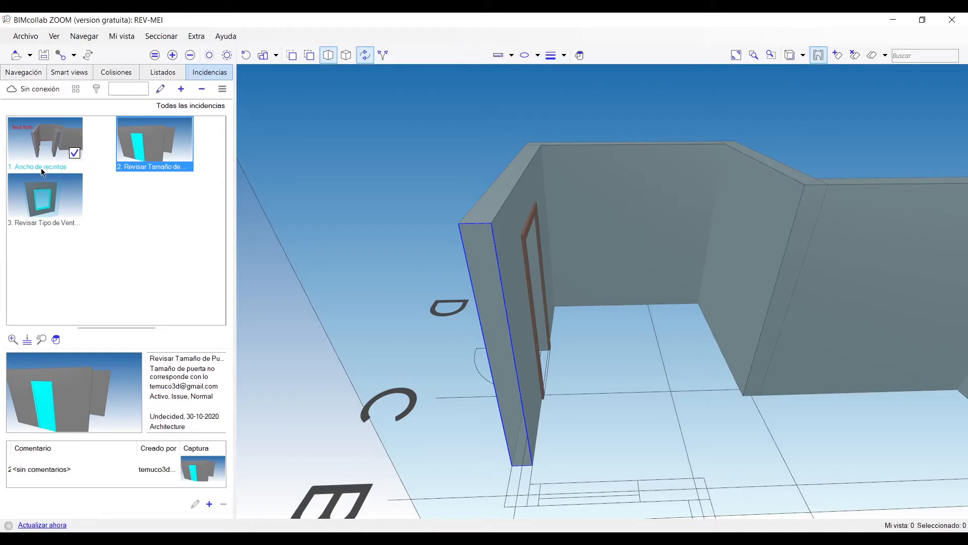
left_click(154, 159)
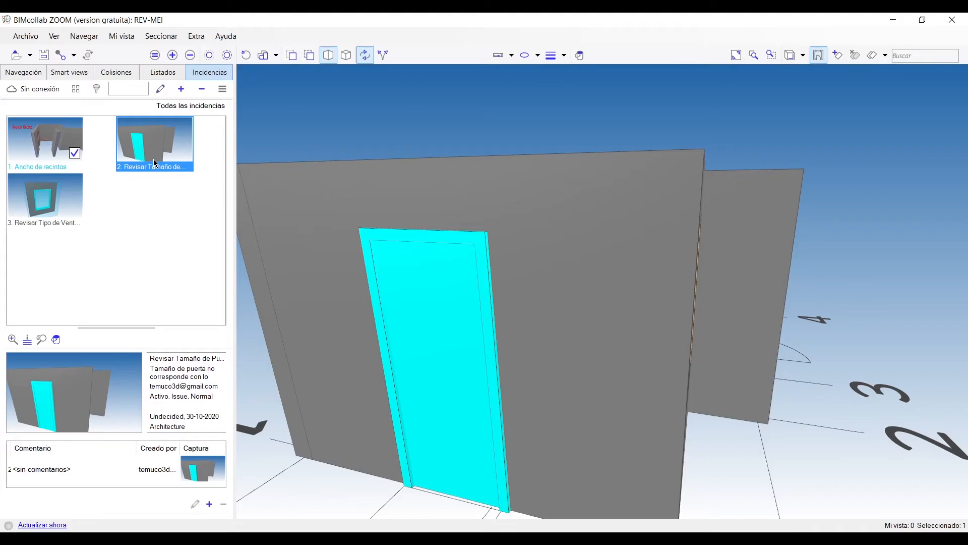
left_click(160, 91)
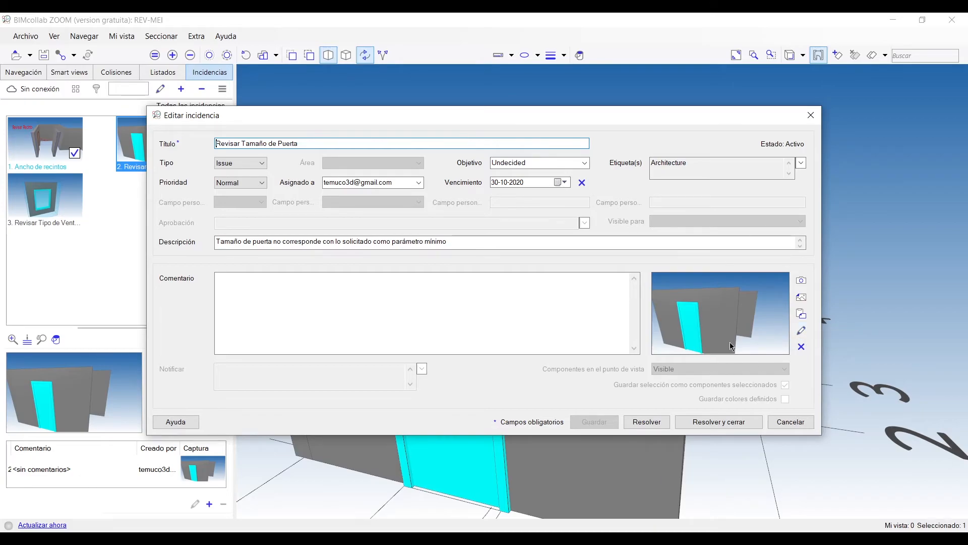
left_click(717, 425)
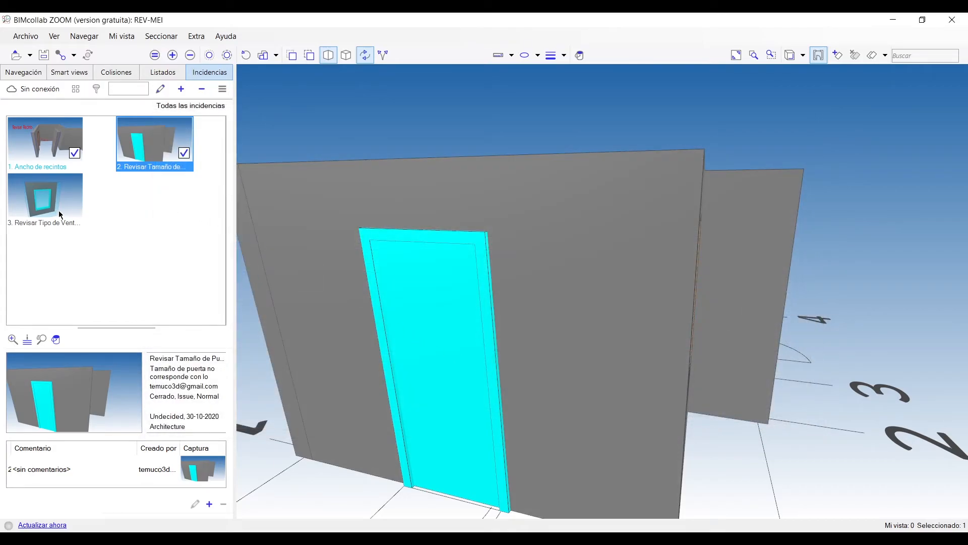
Open the viewpoint of the issue "Revisar Tipo de Ventana", resolve and close the issue, and clear the issue selection
left_click(56, 215)
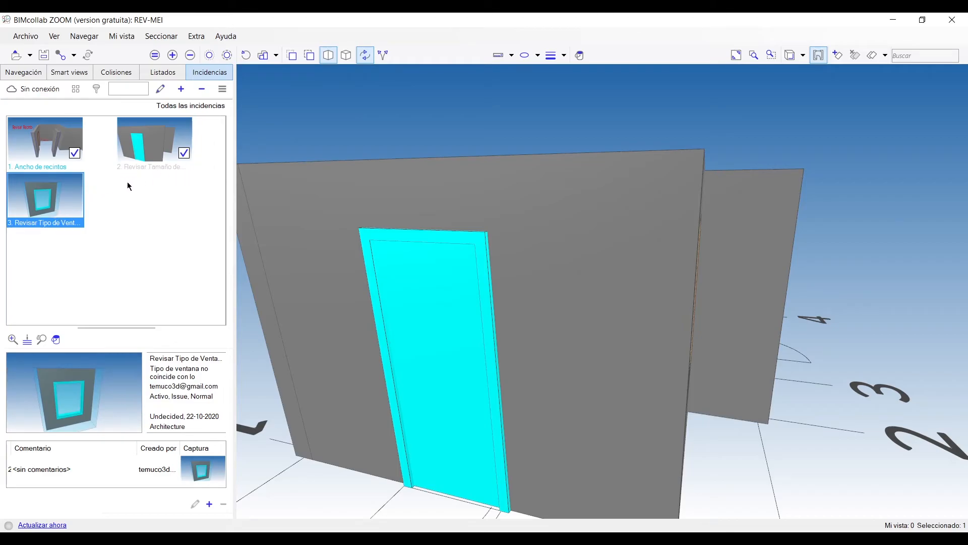
double_click(43, 201)
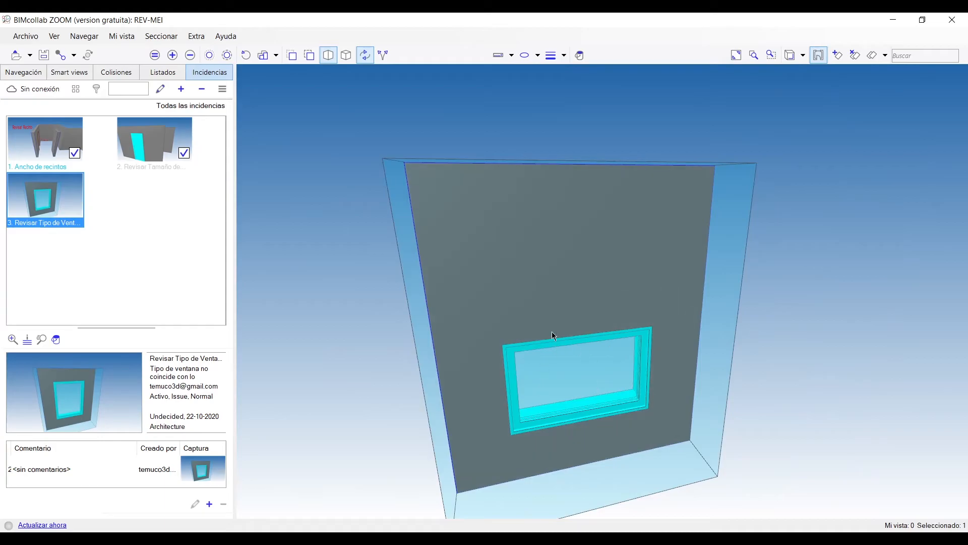
left_click(162, 90)
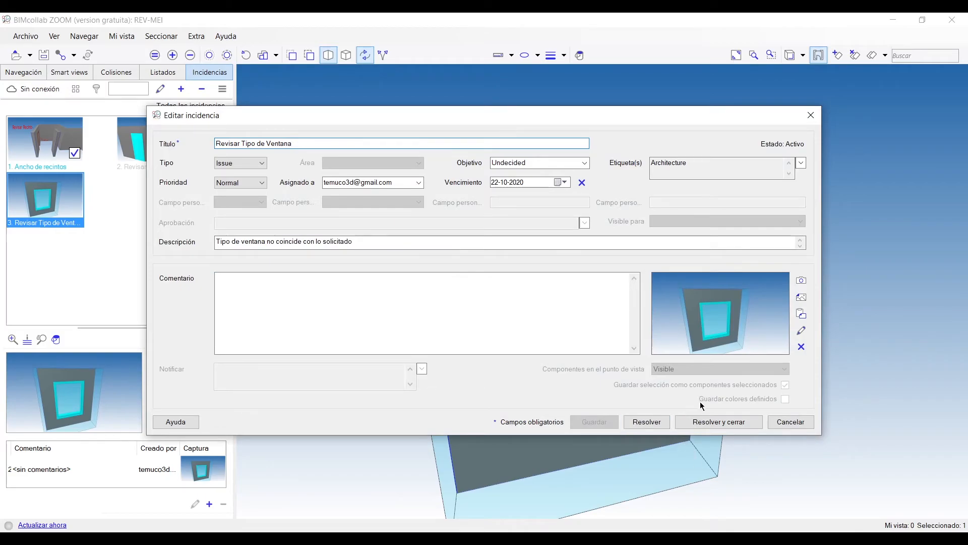
left_click(735, 424)
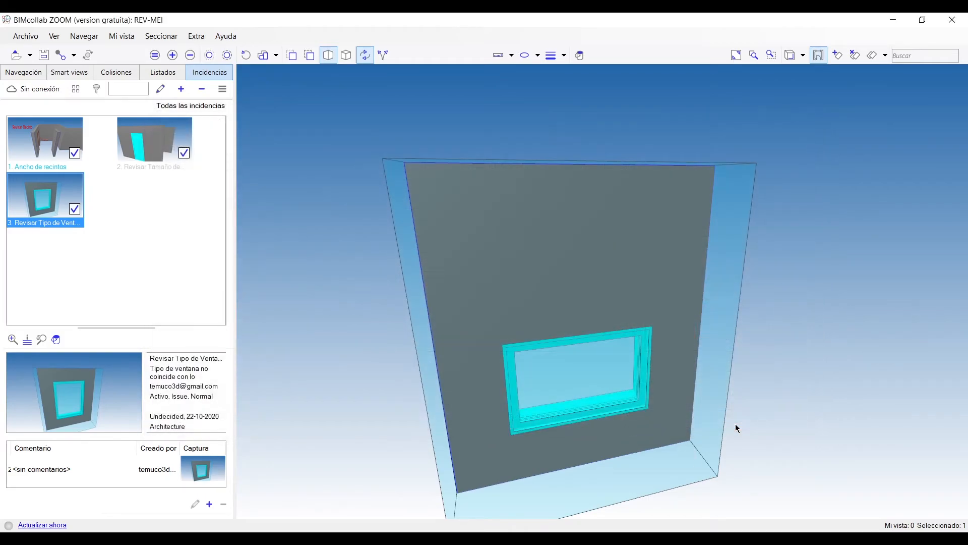
left_click(151, 217)
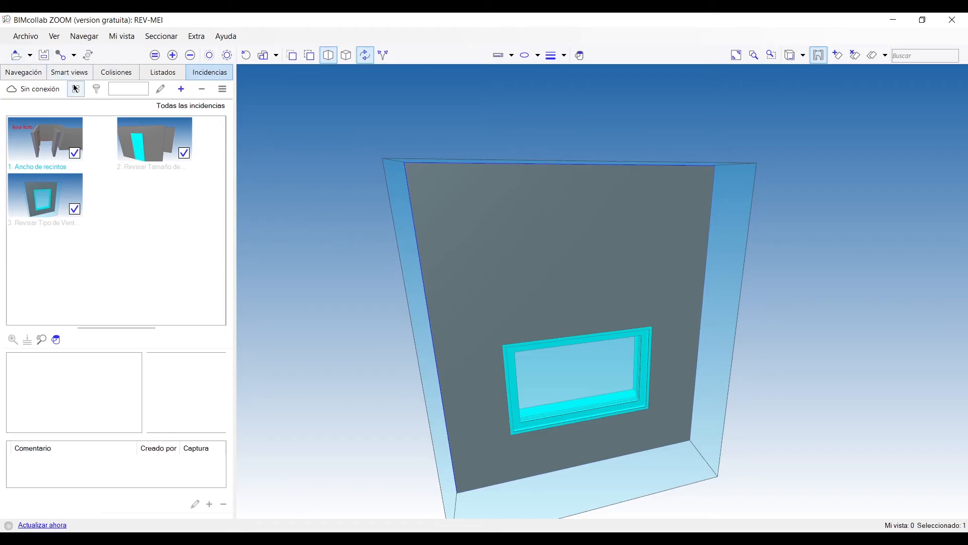
Reset the model's visibility to show all components and view the whole corrected building from the outside
left_click(245, 54)
left_click_drag(314, 180, 348, 252)
scroll(383, 218, "down", 6)
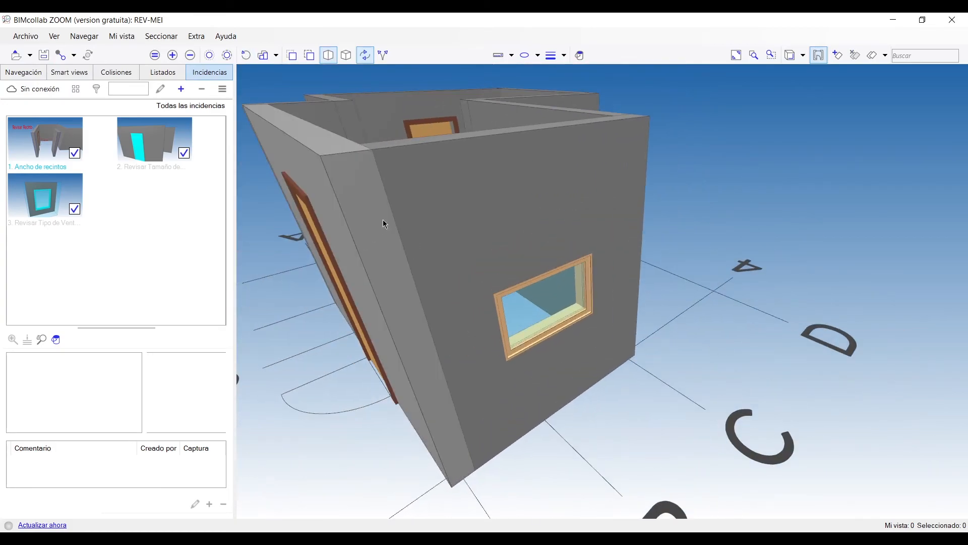
left_click_drag(367, 175, 553, 295)
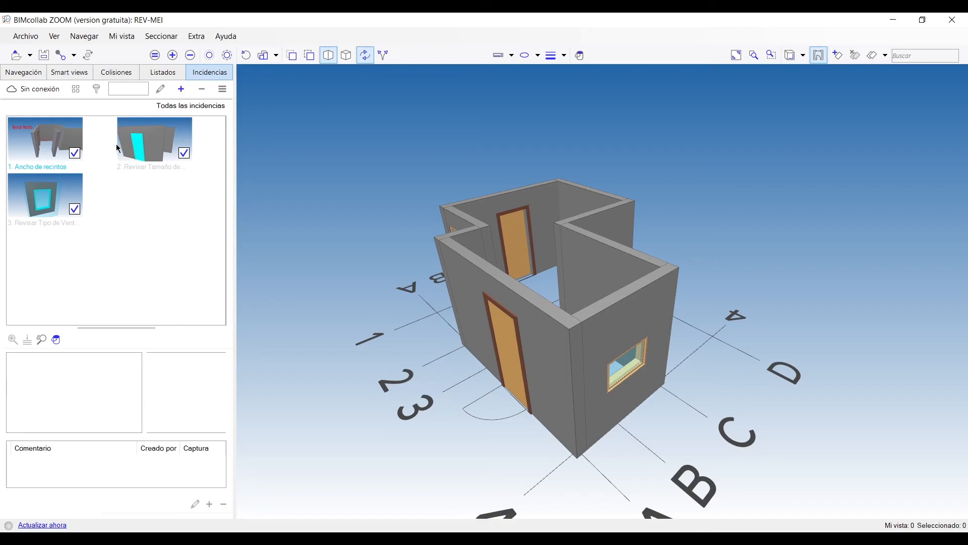
Change the issue overview from thumbnails to a detailed list
left_click(82, 90)
left_click(84, 109)
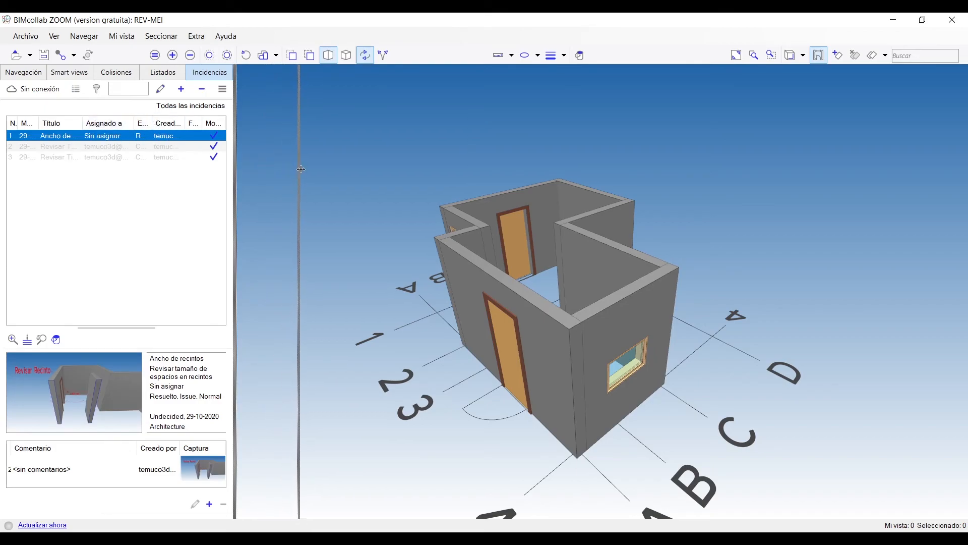
Widen the issue list and review the details of the door-size issue and the issue "Ancho de recintos"
left_click_drag(301, 169, 321, 169)
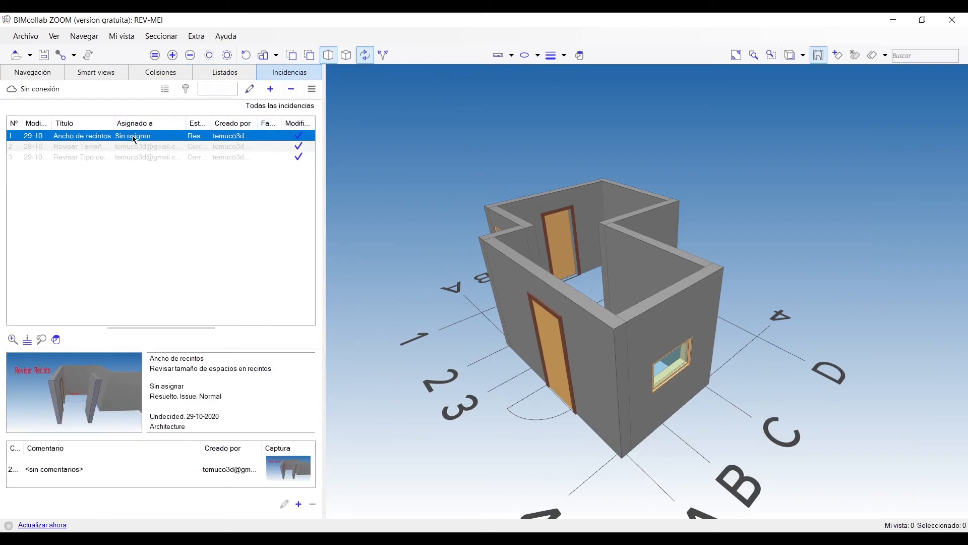
left_click(148, 157)
left_click(120, 147)
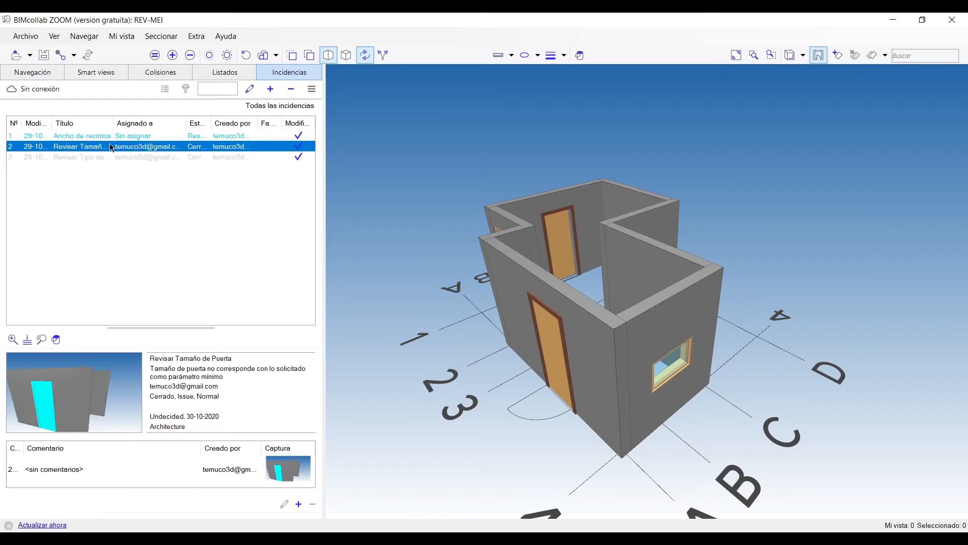
left_click(99, 139)
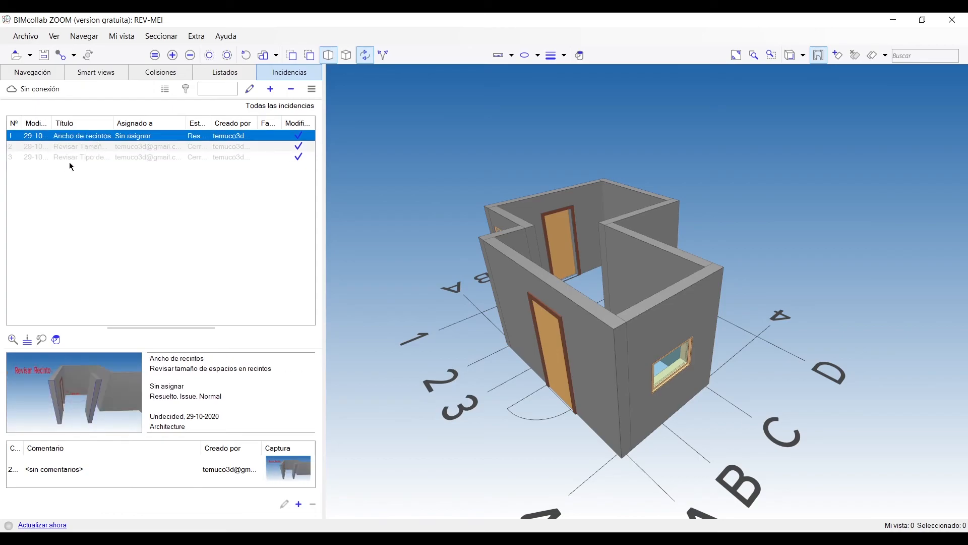
Adjust the issue list's column widths to read the Estado, Creado por, Favoritos and Modificado headings, leaving Modificado fully readable
left_click_drag(210, 123, 246, 124)
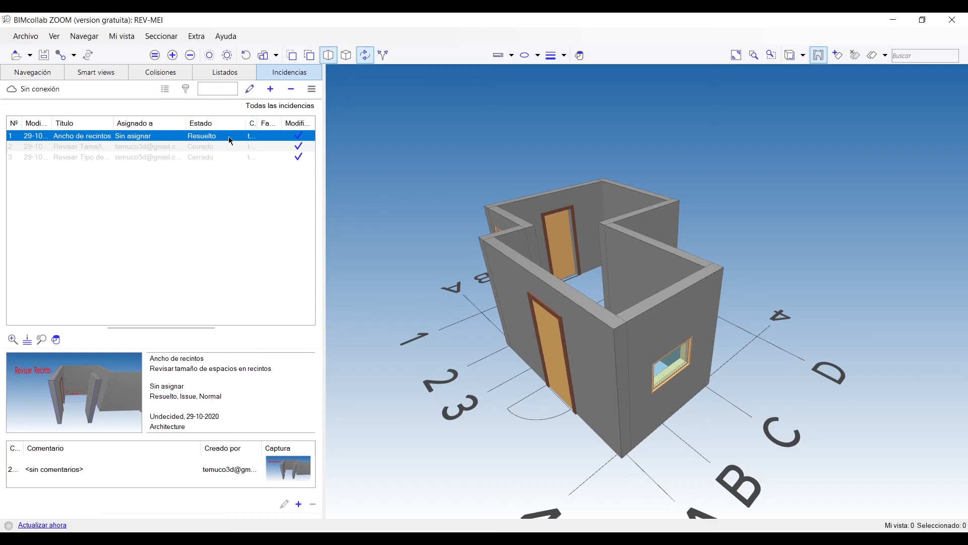
left_click_drag(258, 123, 140, 123)
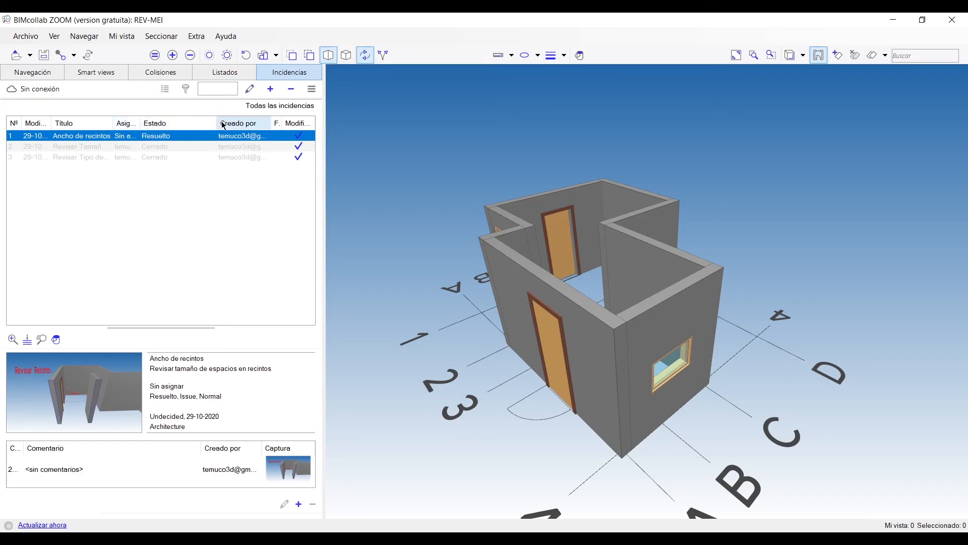
left_click_drag(168, 123, 169, 124)
left_click_drag(269, 126, 210, 126)
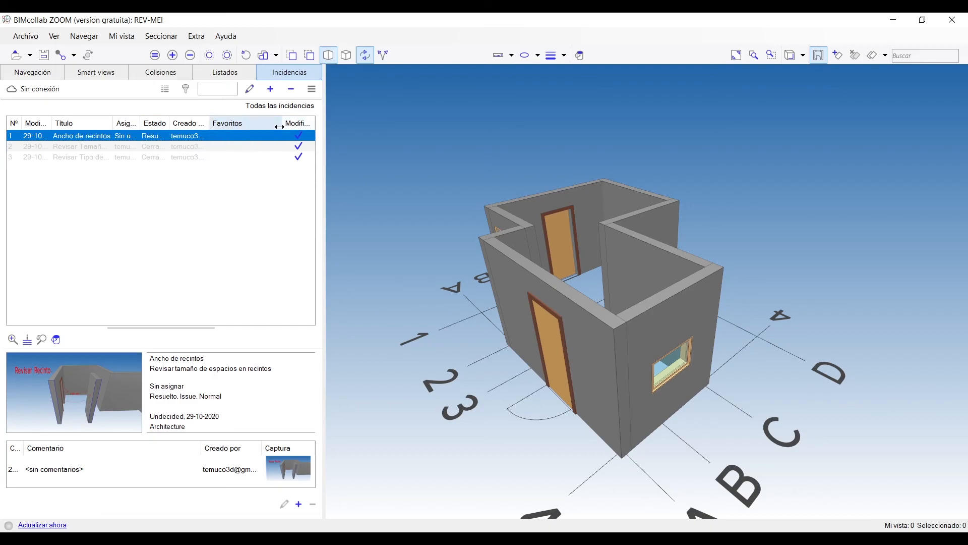
left_click_drag(280, 127, 235, 126)
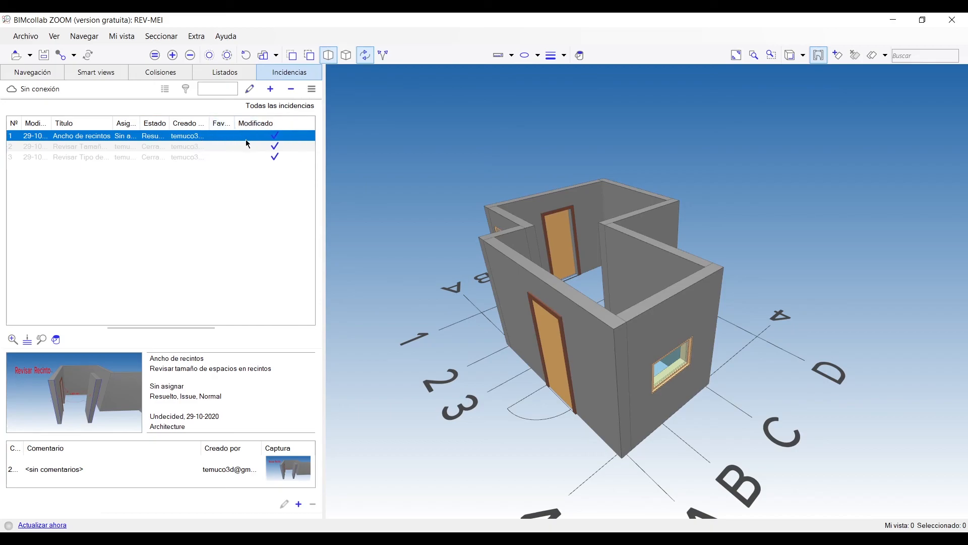